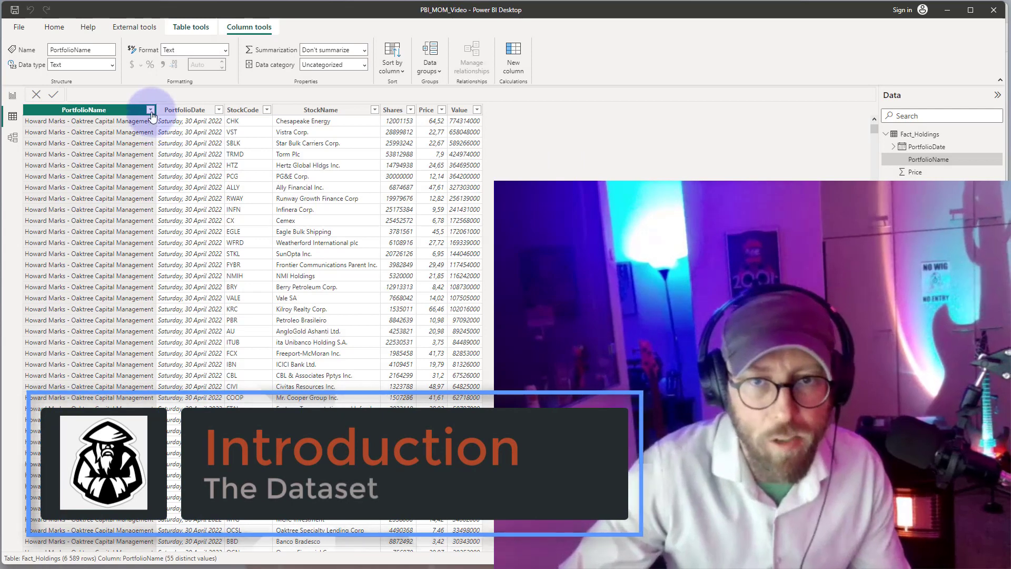
Step: Filter Fact_Holdings' PortfolioName column to only the Daily Journal Corp. portfolio
left_click(151, 110)
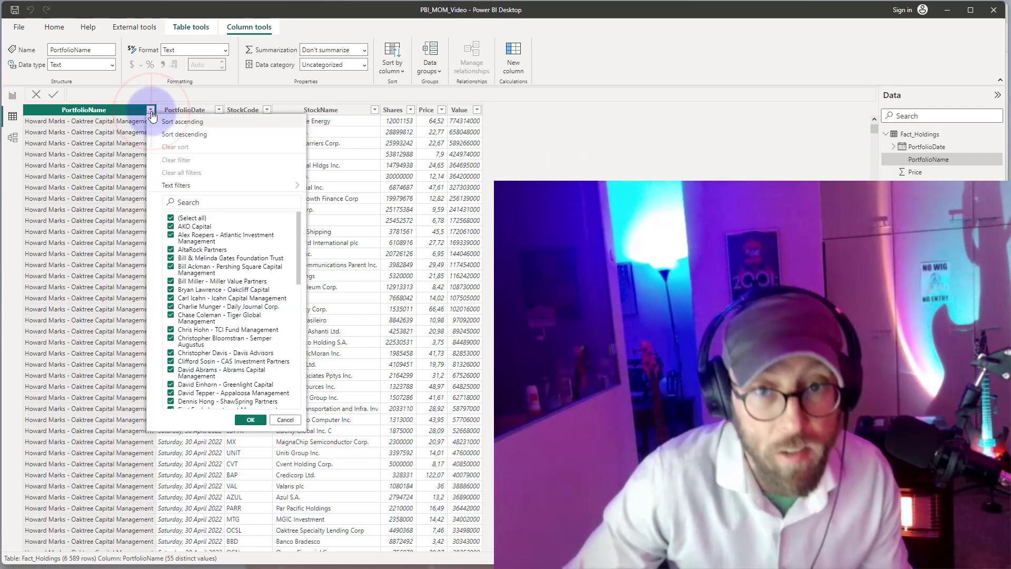
left_click(191, 203)
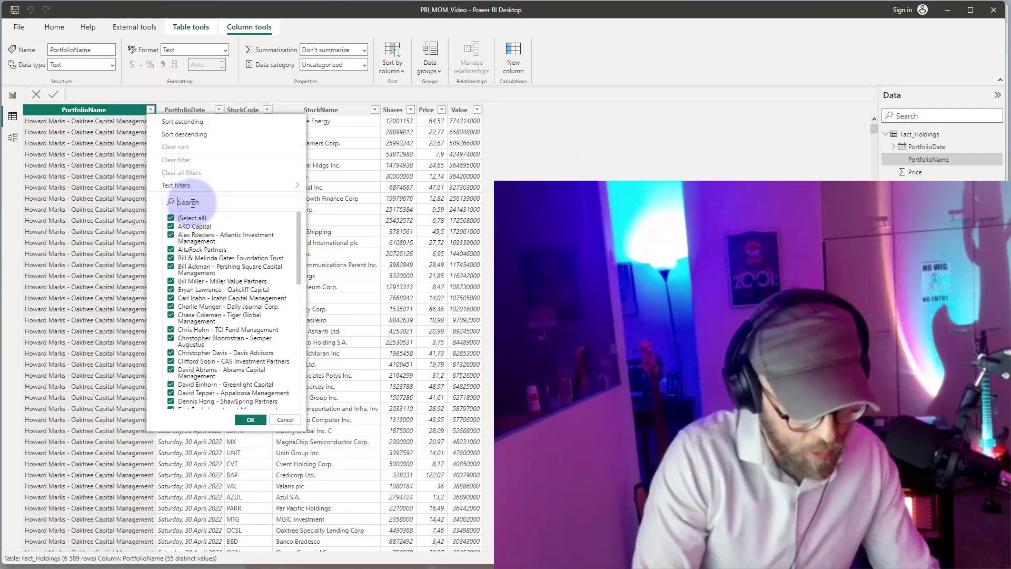
type("chalie")
left_click(187, 203)
type("r")
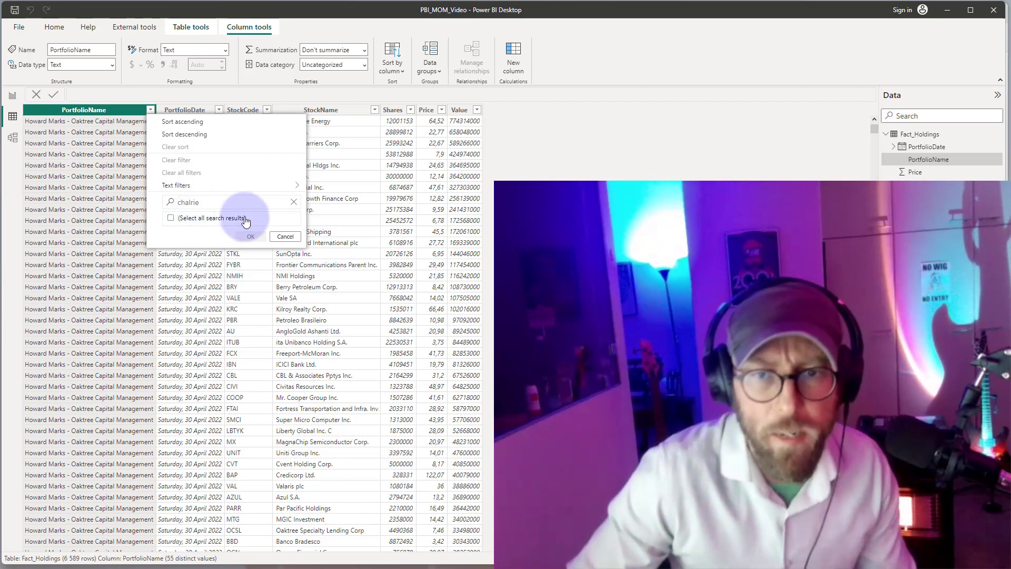
left_click(251, 236)
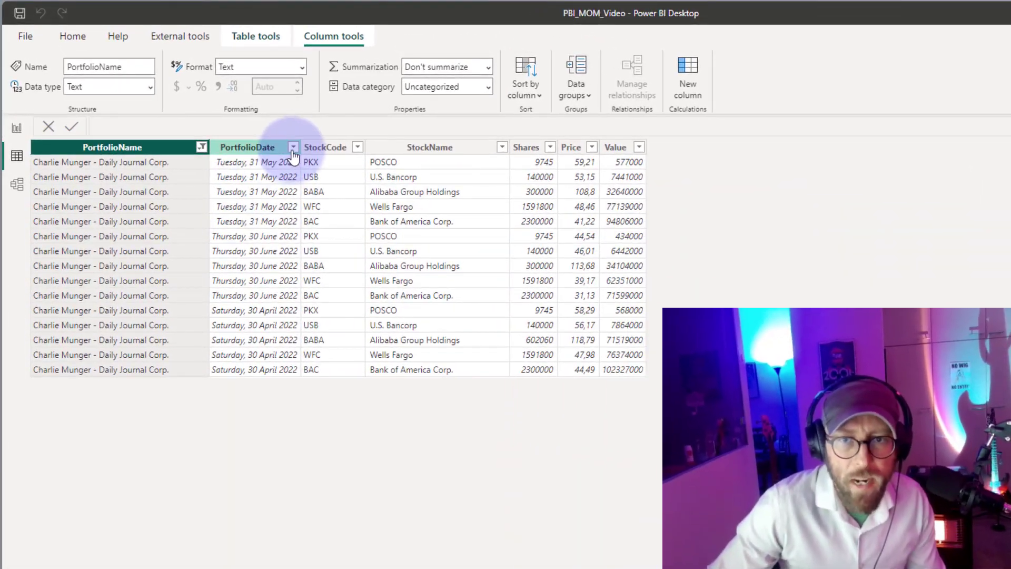
left_click(293, 147)
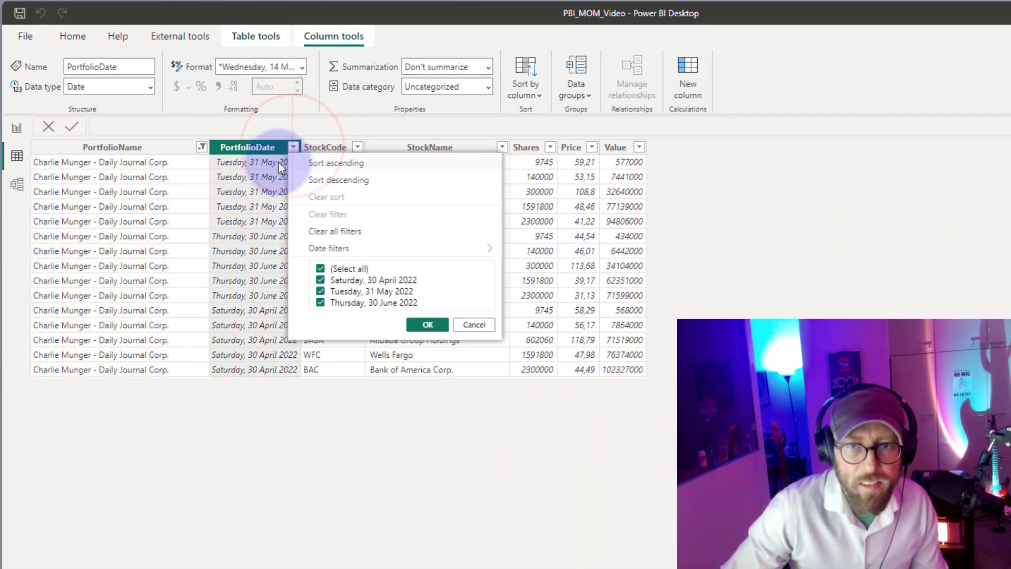
Step: Sort the holdings by PortfolioDate ascending, from April to June 2022
left_click(321, 162)
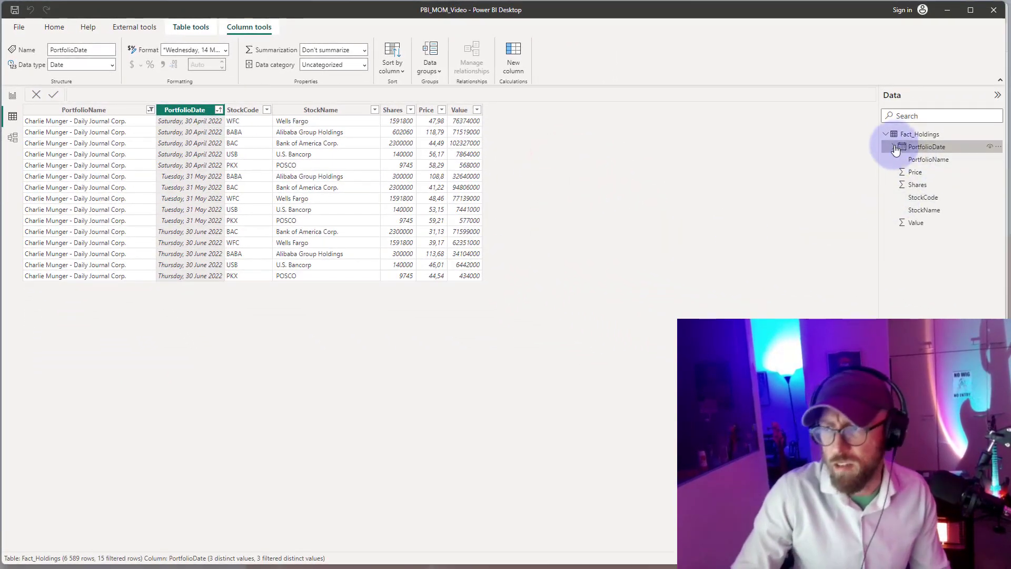
left_click(887, 135)
left_click(887, 134)
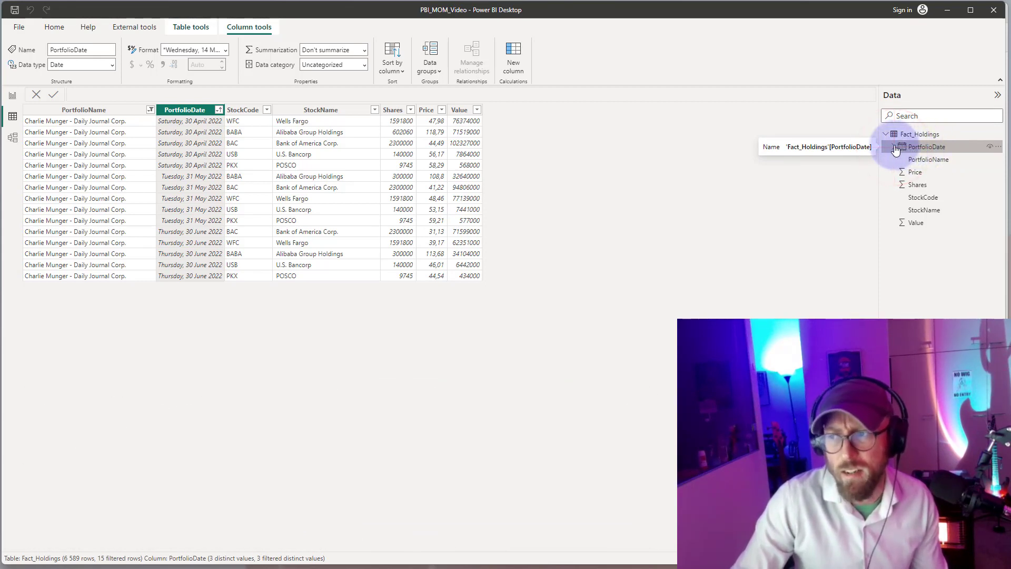
Step: Uncheck Auto date/time in the current file's Data Load options
left_click(18, 27)
left_click(42, 193)
left_click(178, 69)
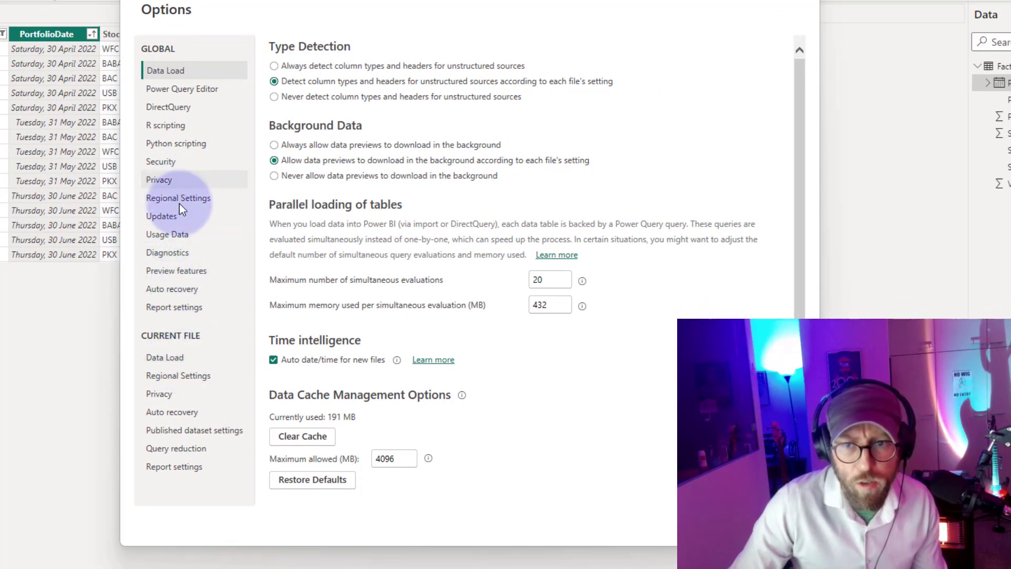
left_click(169, 356)
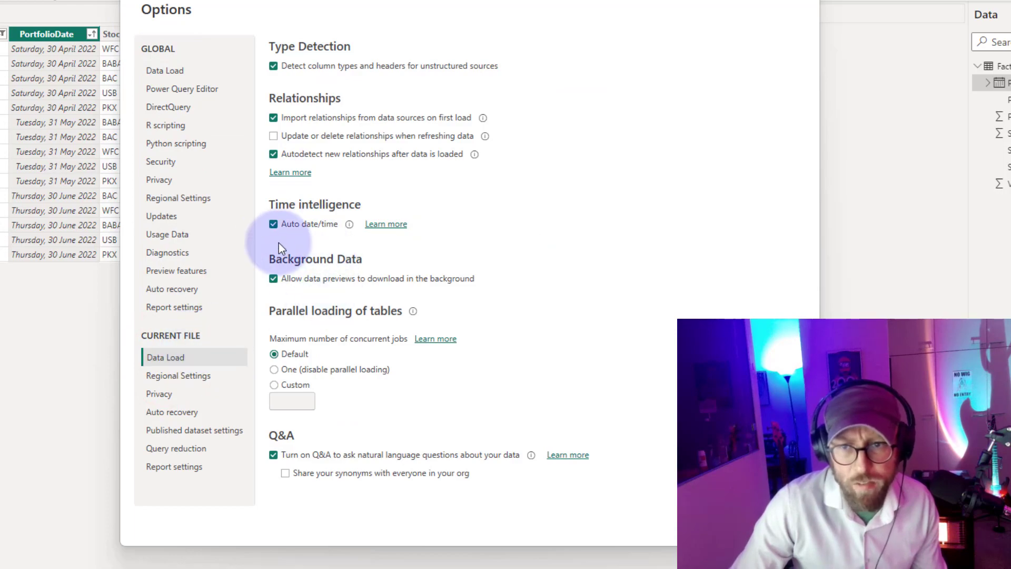
left_click(273, 224)
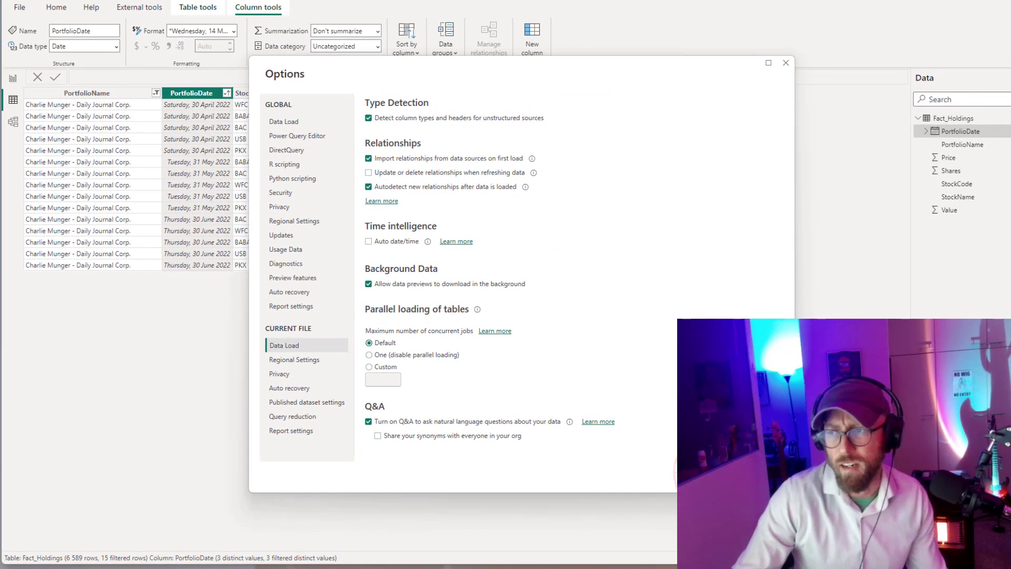
left_click(685, 469)
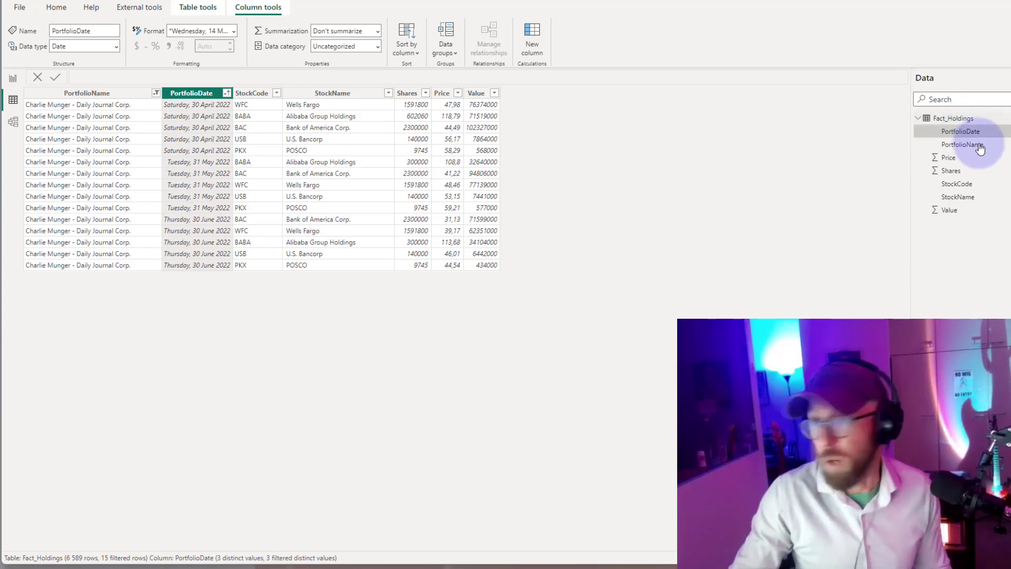
Step: Create a new calculated table and paste in the Dim_Holding_Date DAX code
left_click(15, 105)
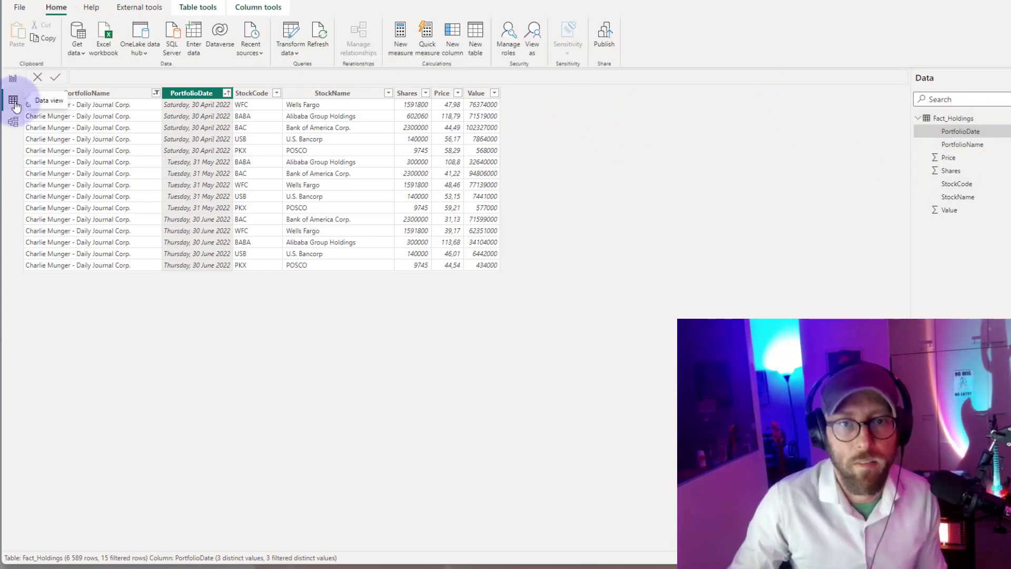
left_click(477, 48)
left_click(126, 77)
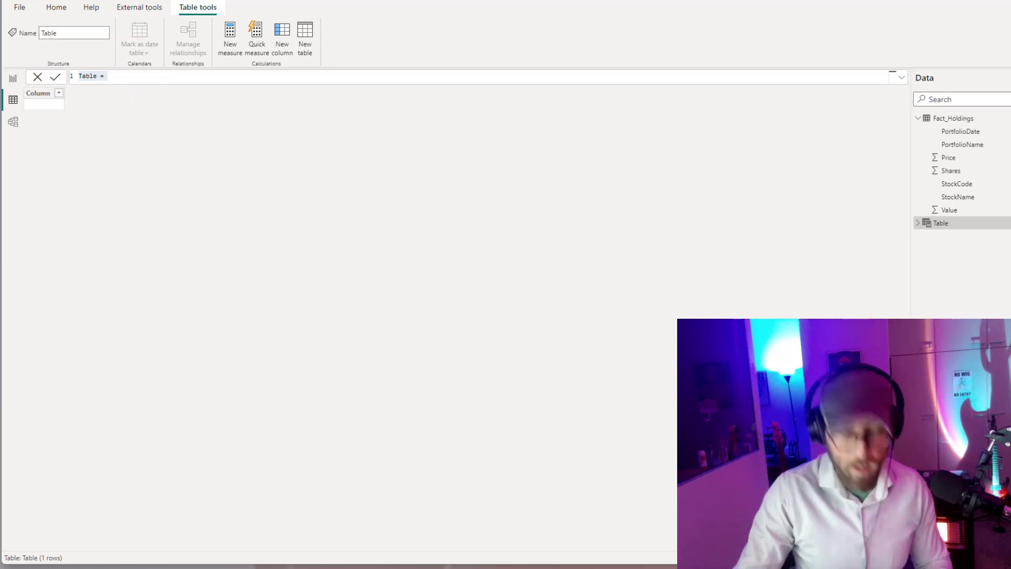
left_click(125, 76)
key("ctrl+a")
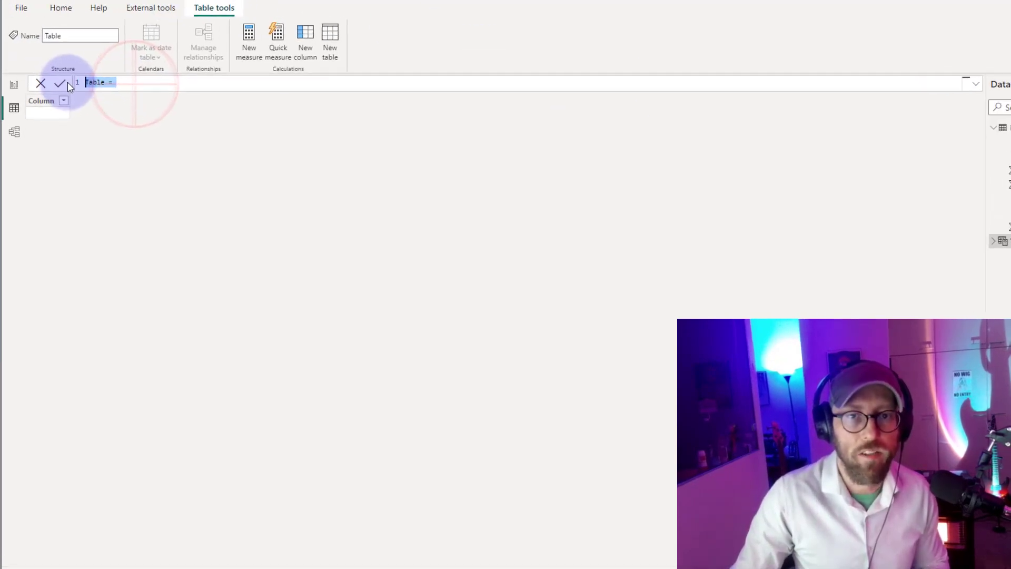
key("ctrl+v")
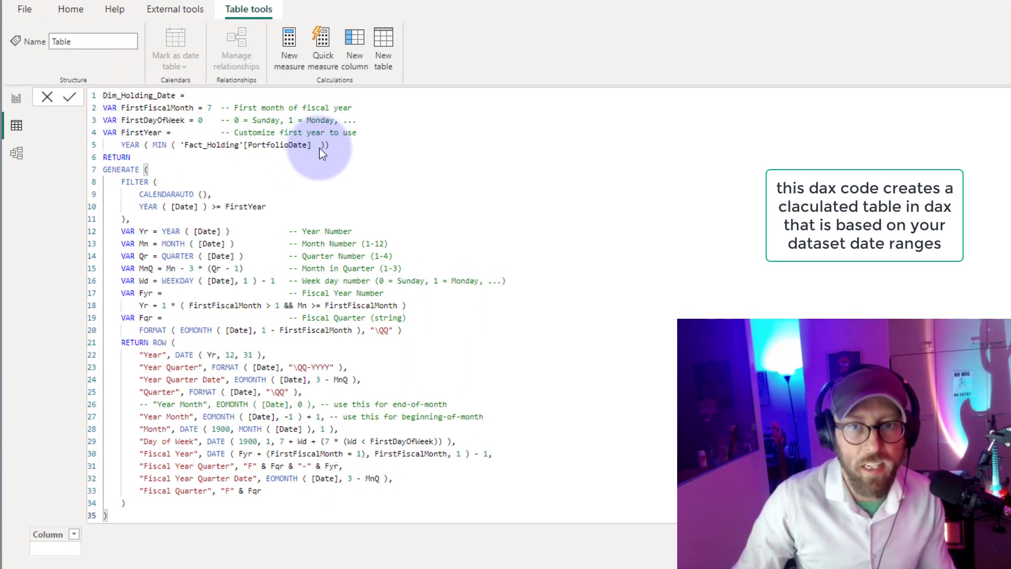
Step: Correct 'Fact_Holding' to 'Fact_Holdings' on line 5 and commit the table formula
left_click(212, 147)
left_click(149, 107)
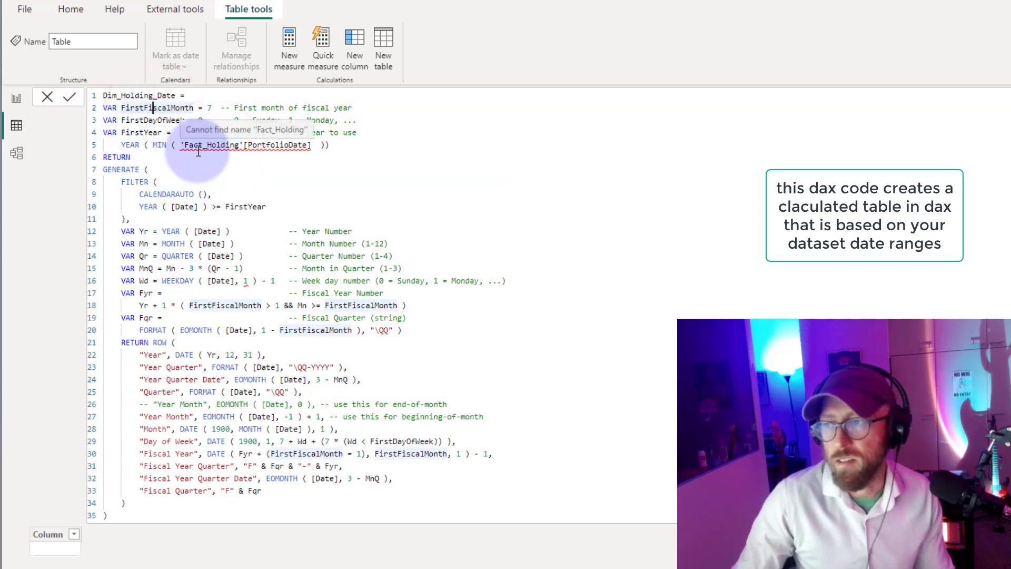
left_click(240, 145)
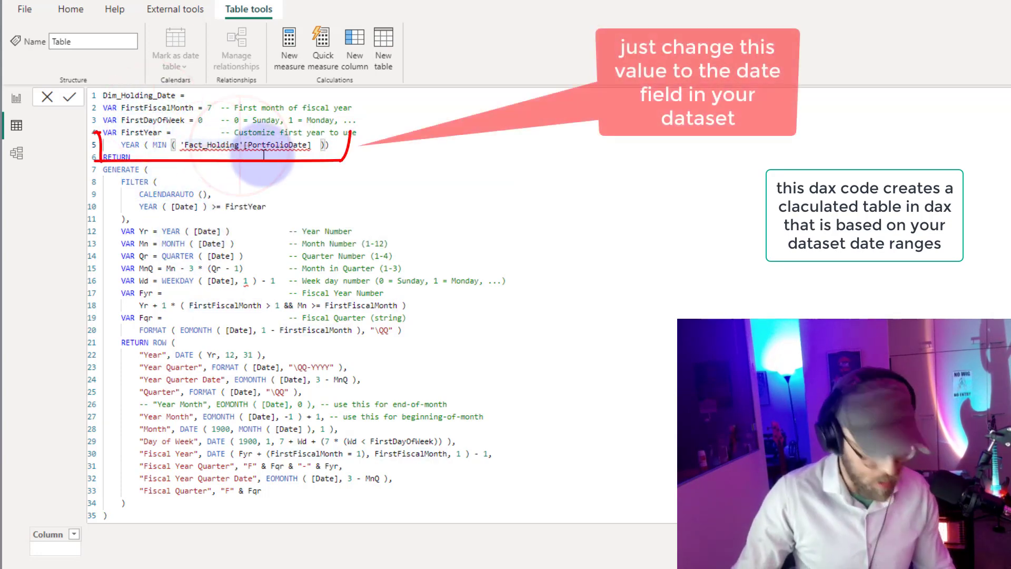
type("s")
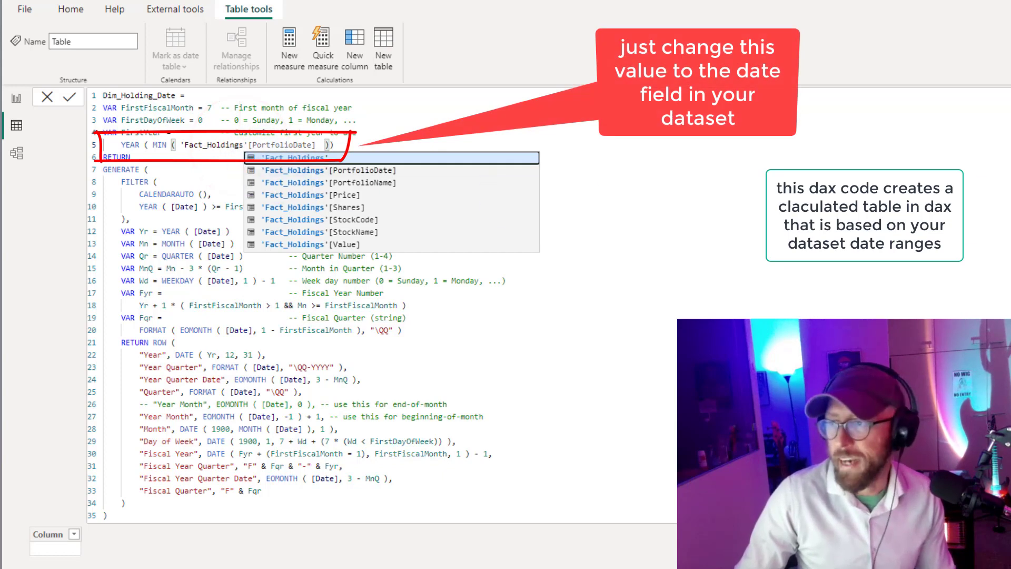
left_click(502, 130)
left_click_drag(112, 146, 333, 145)
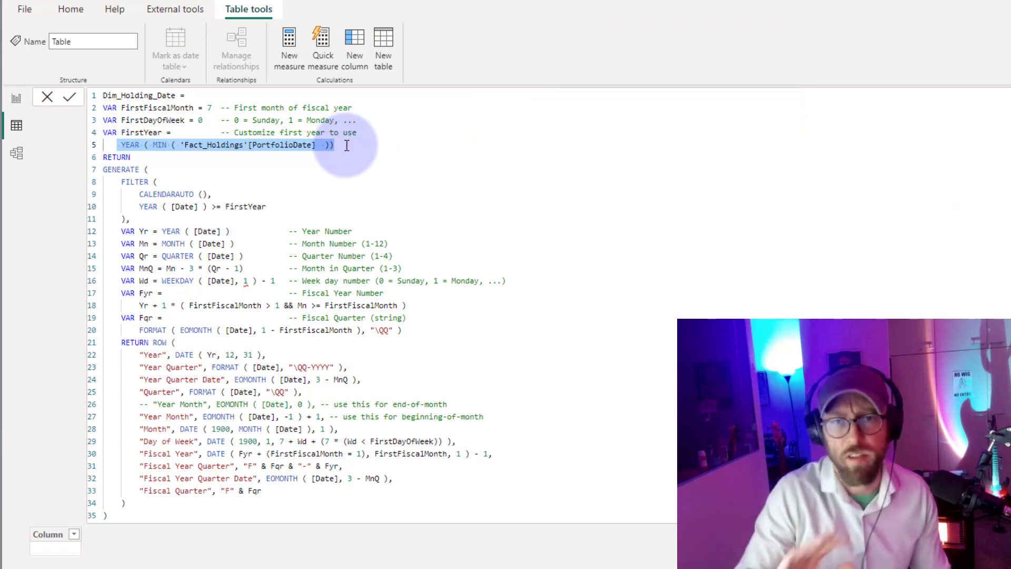
left_click_drag(112, 146, 346, 149)
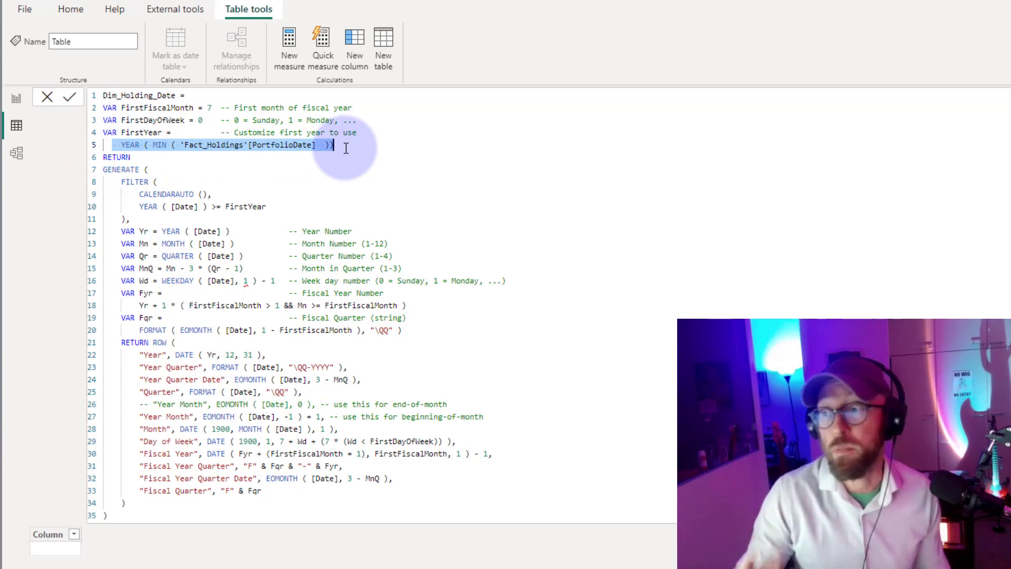
left_click(69, 98)
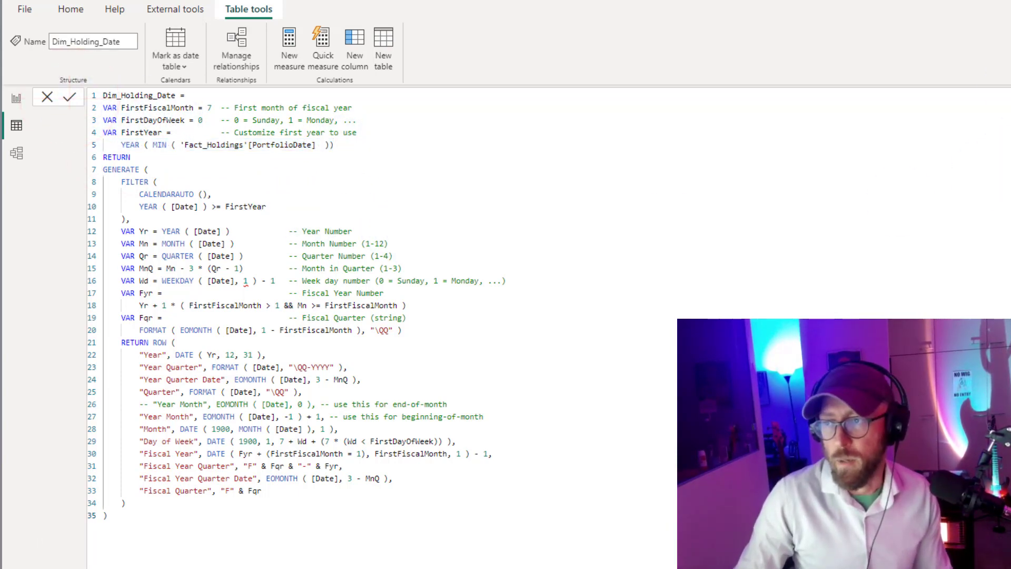
left_click(998, 95)
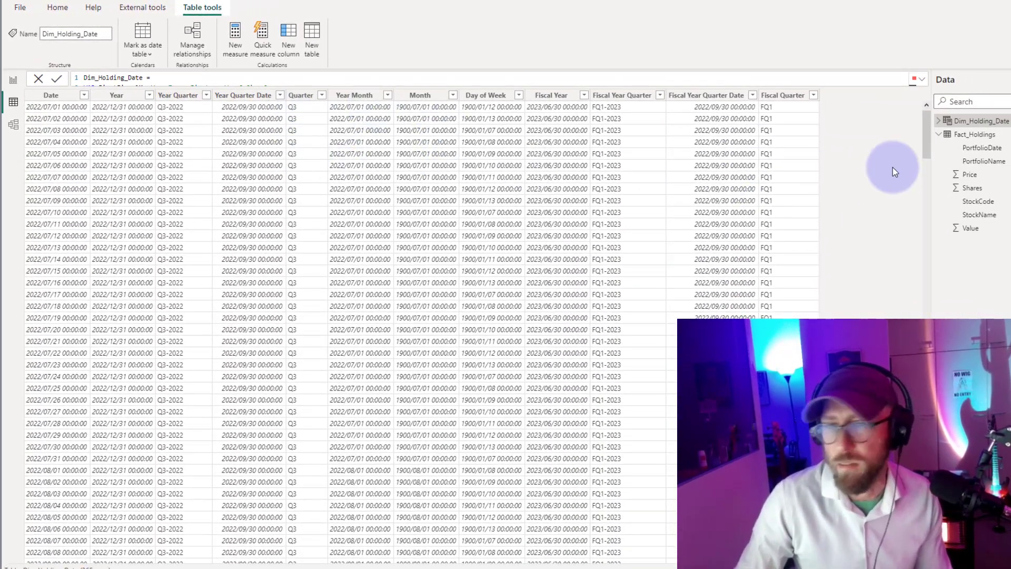
Step: Format Date as dd mmmm yyyy and Year Month as mmmm yyyy
left_click(51, 100)
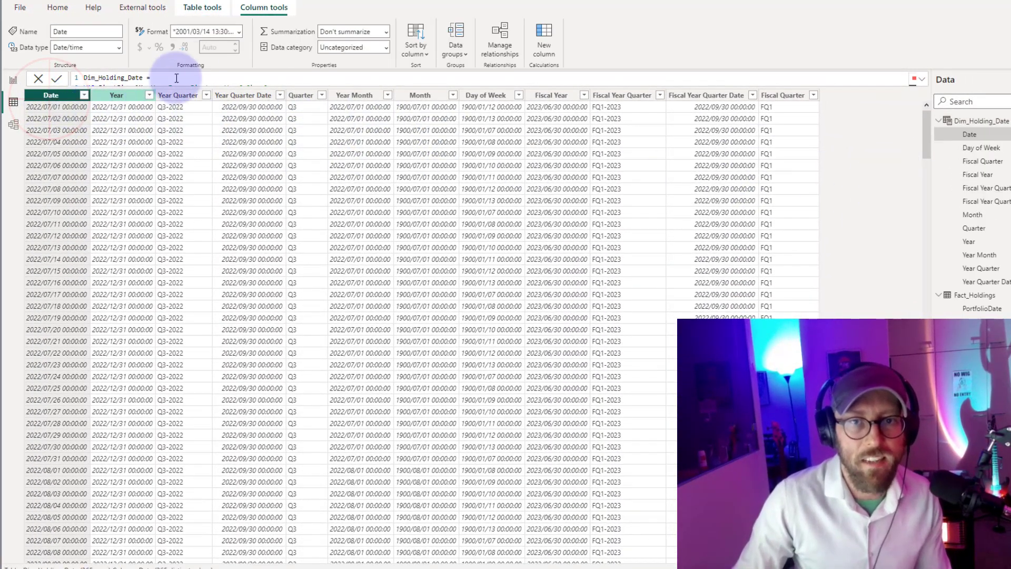
left_click(239, 30)
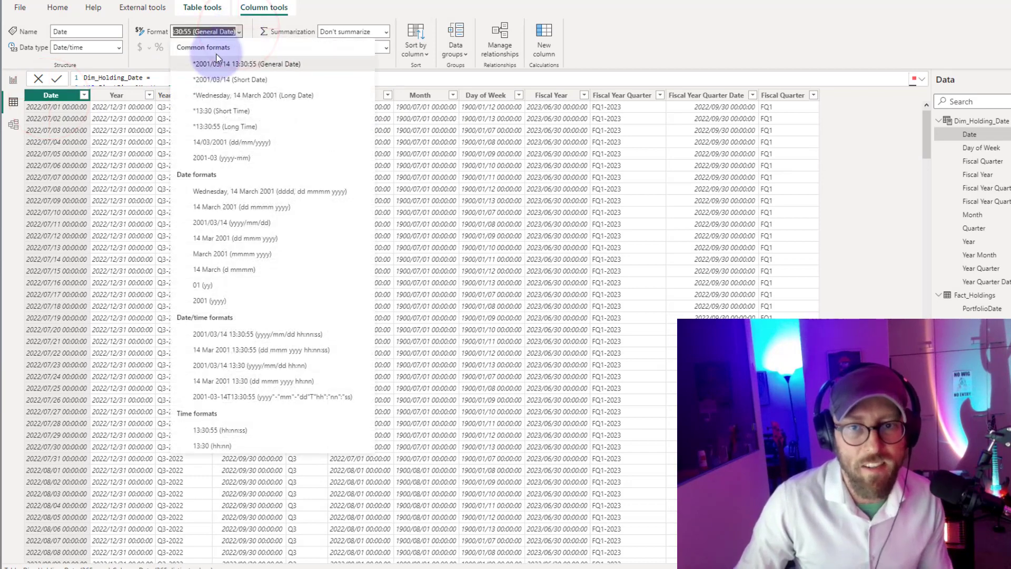
left_click(226, 209)
left_click(350, 95)
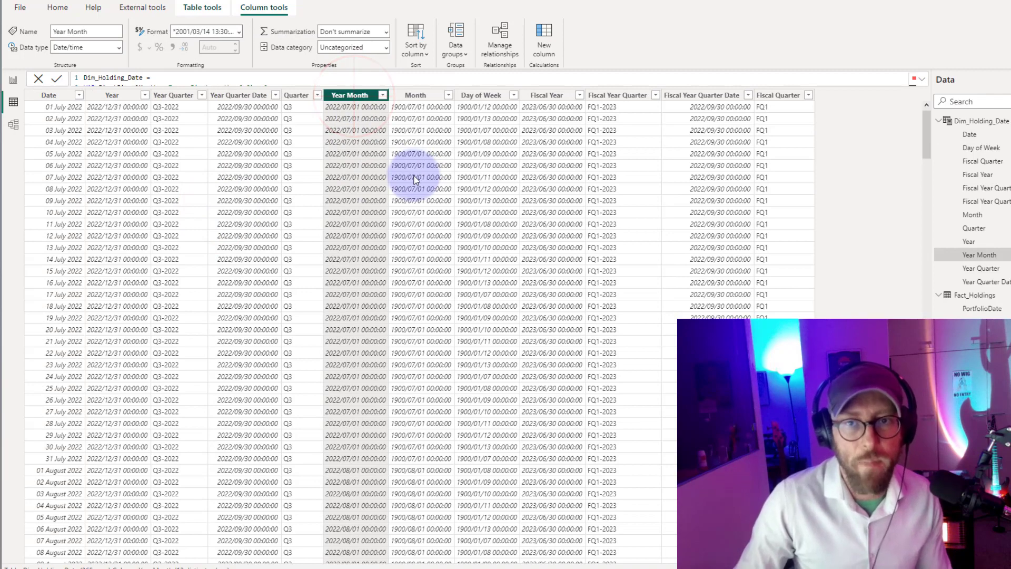
left_click(239, 33)
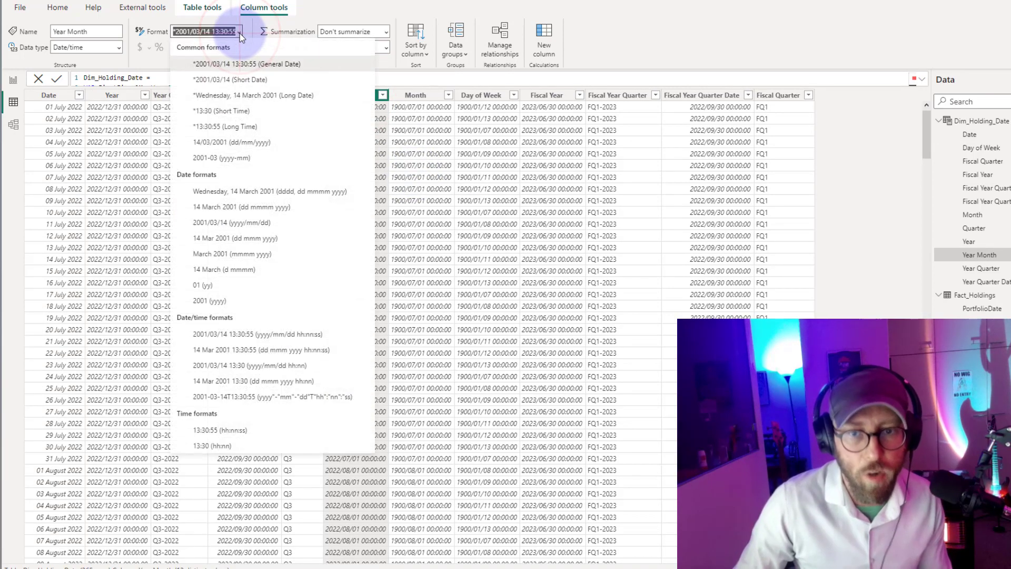
left_click(230, 257)
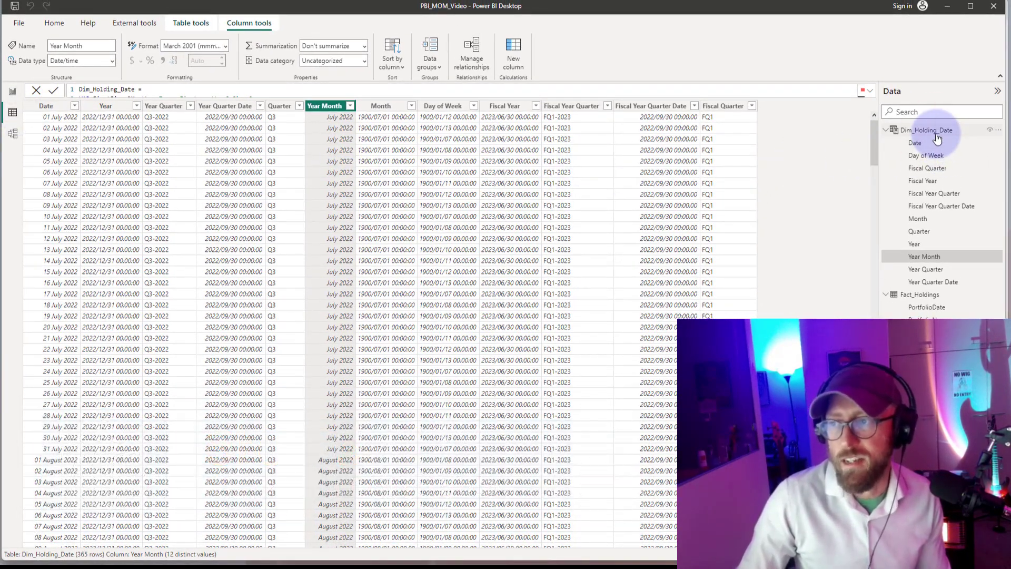
left_click(935, 132)
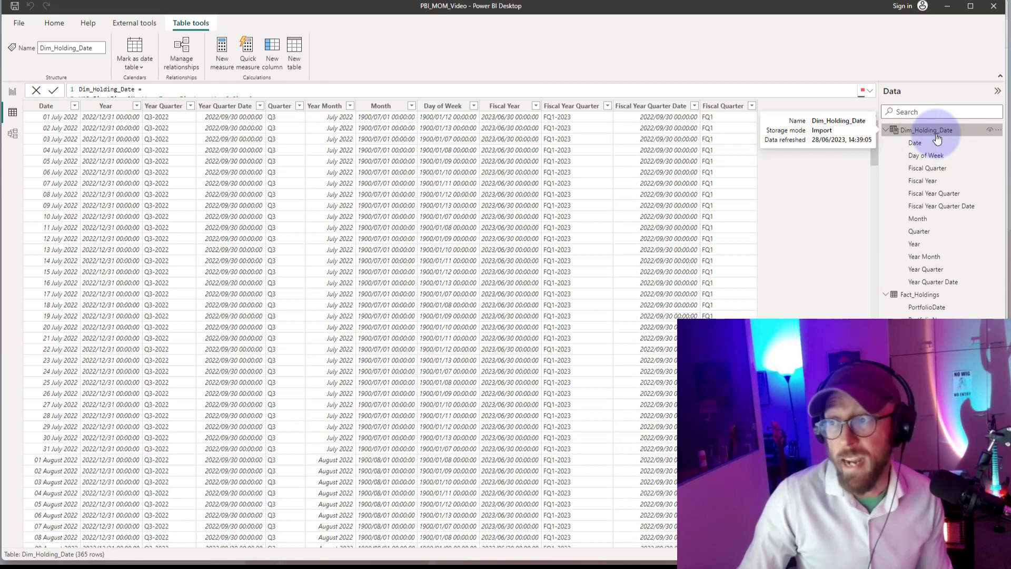
Step: Mark Dim_Holding_Date as a date table using the Date column
left_click(142, 68)
left_click(146, 80)
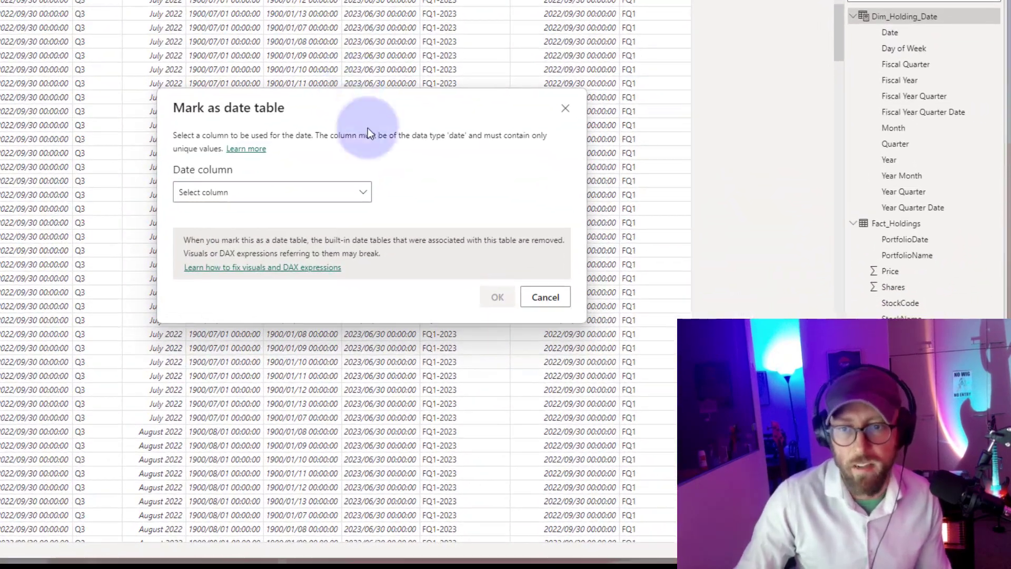
left_click(362, 195)
left_click(215, 233)
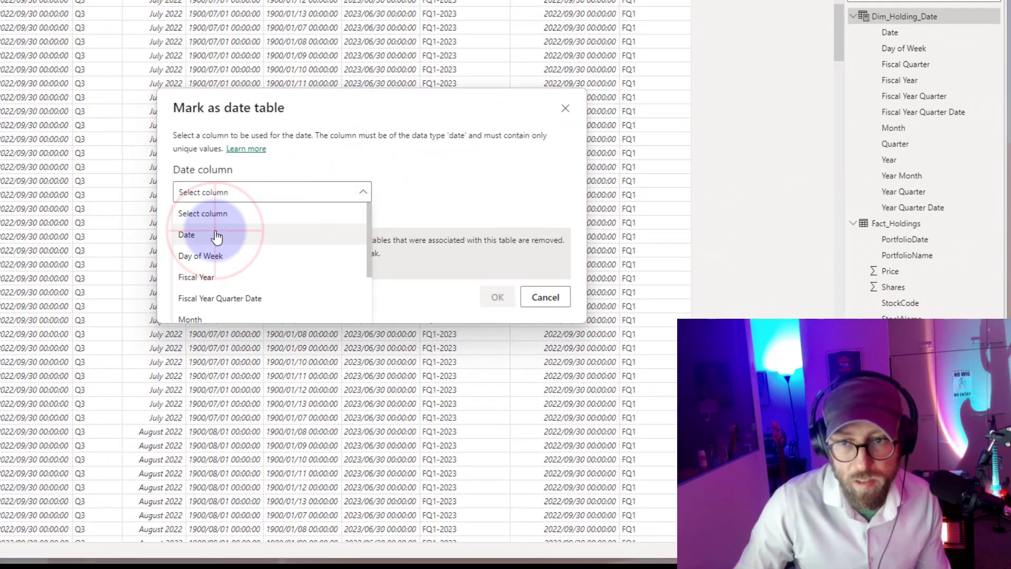
left_click(497, 296)
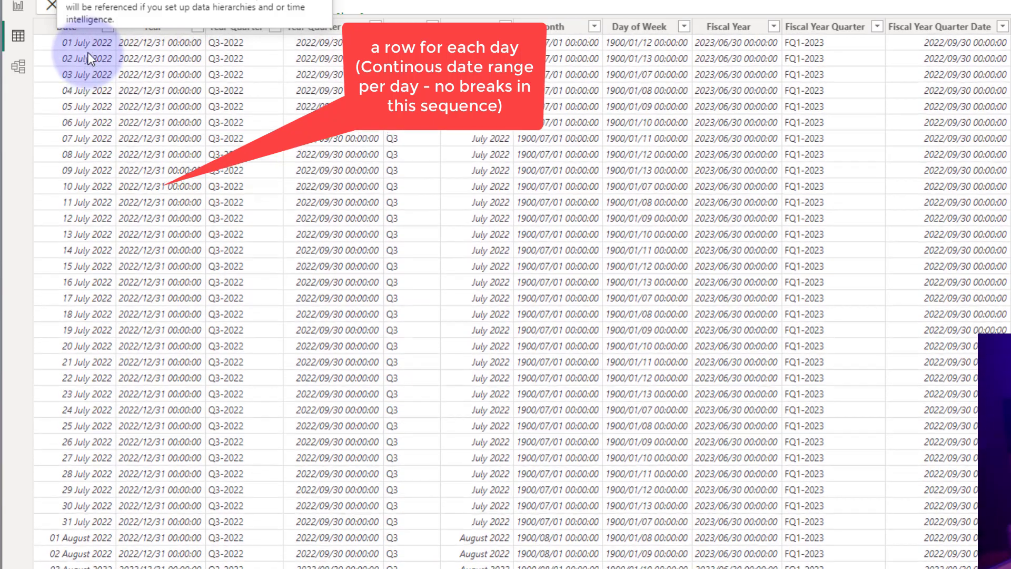
Step: Scroll through the 365 daily rows to confirm an unbroken date sequence
scroll(91, 138, "down", 1)
scroll(336, 189, "down", 10)
scroll(307, 182, "up", 11)
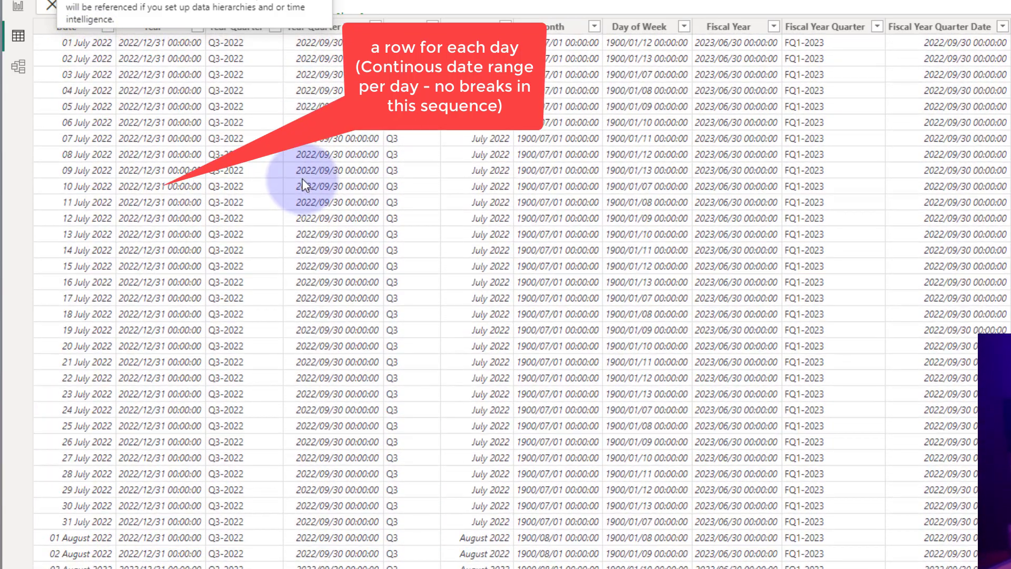
scroll(144, 165, "down", 8)
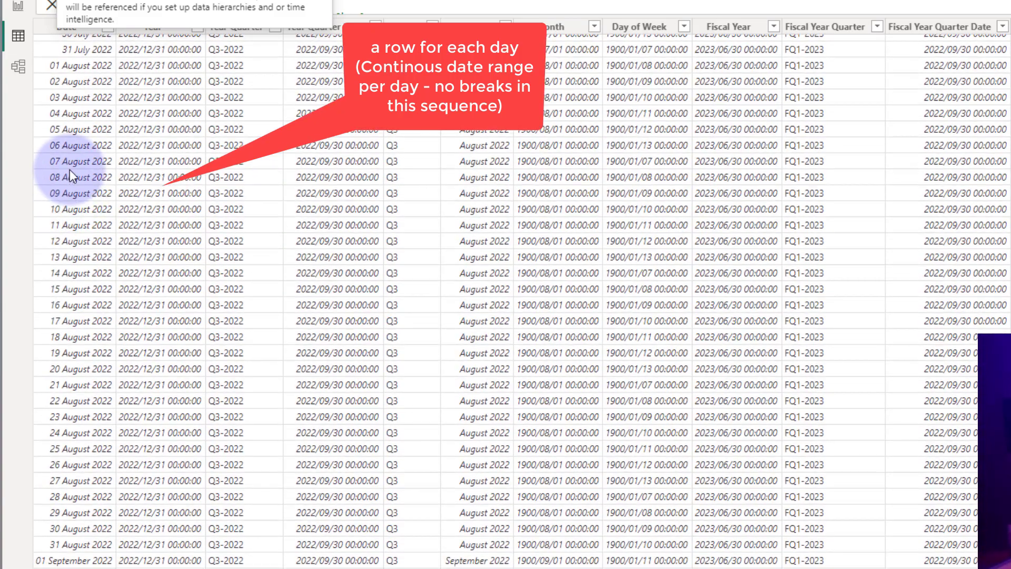
scroll(70, 170, "down", 8)
scroll(70, 173, "up", 20)
scroll(68, 200, "down", 20)
scroll(68, 209, "down", 20)
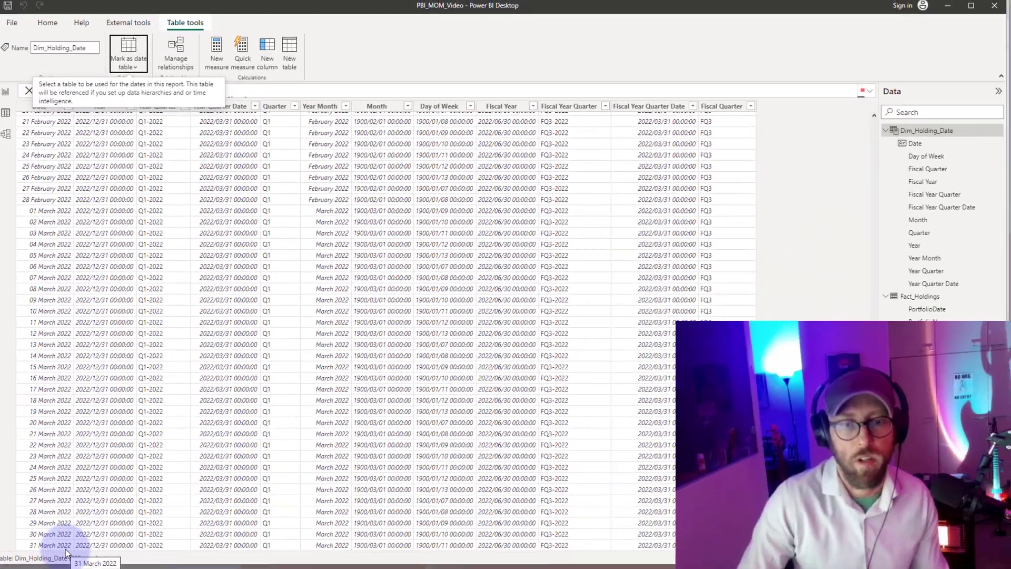
left_click(913, 134)
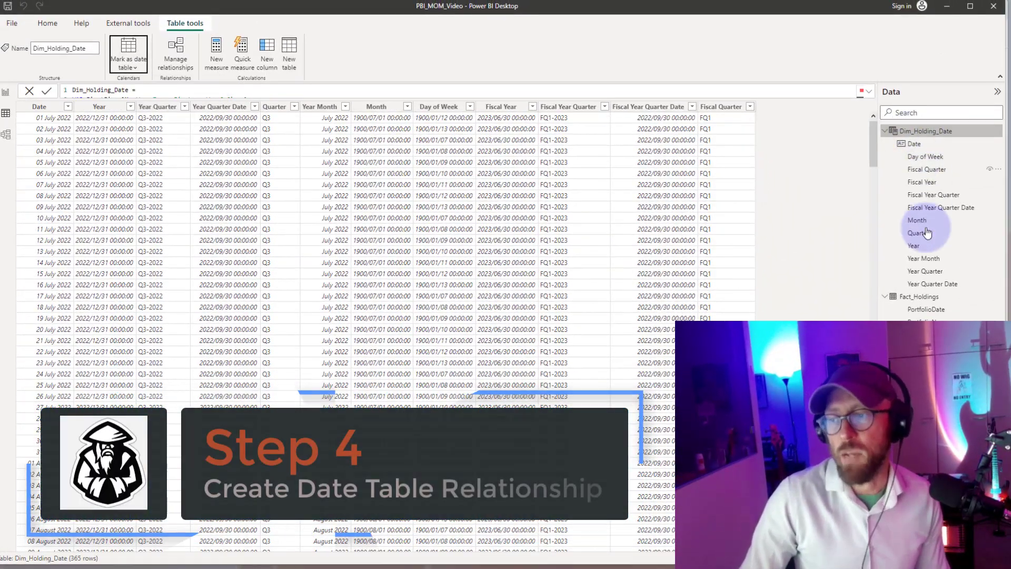
Step: Relate PortfolioDate to Dim_Holding_Date's Date column and hide PortfolioDate
left_click(5, 138)
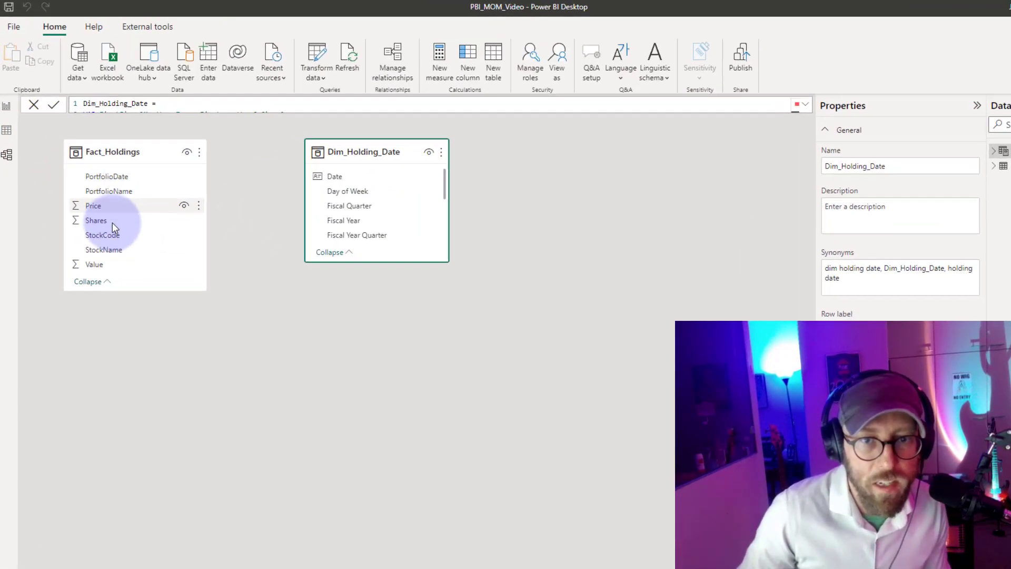
left_click(117, 177)
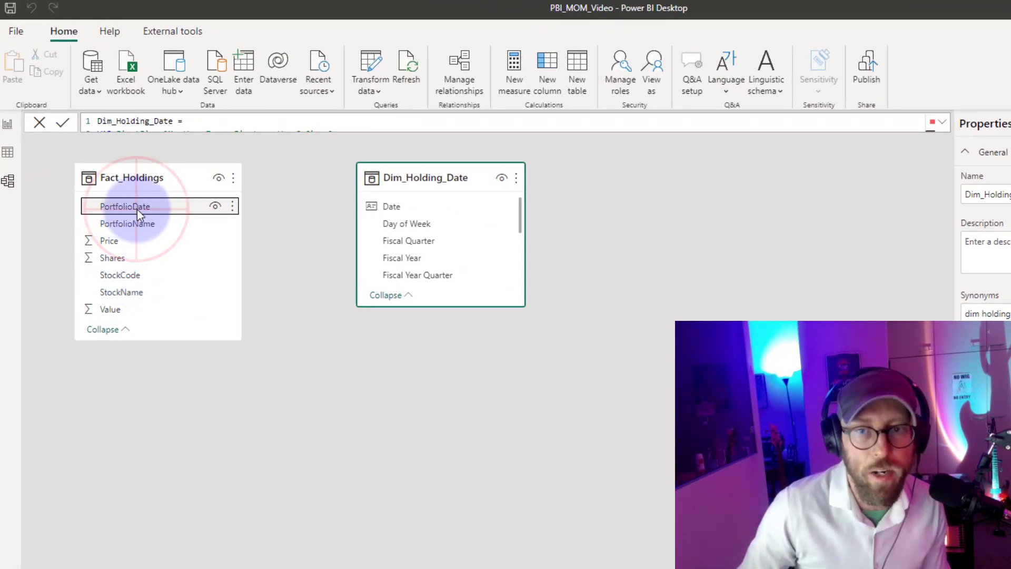
left_click_drag(137, 209, 405, 211)
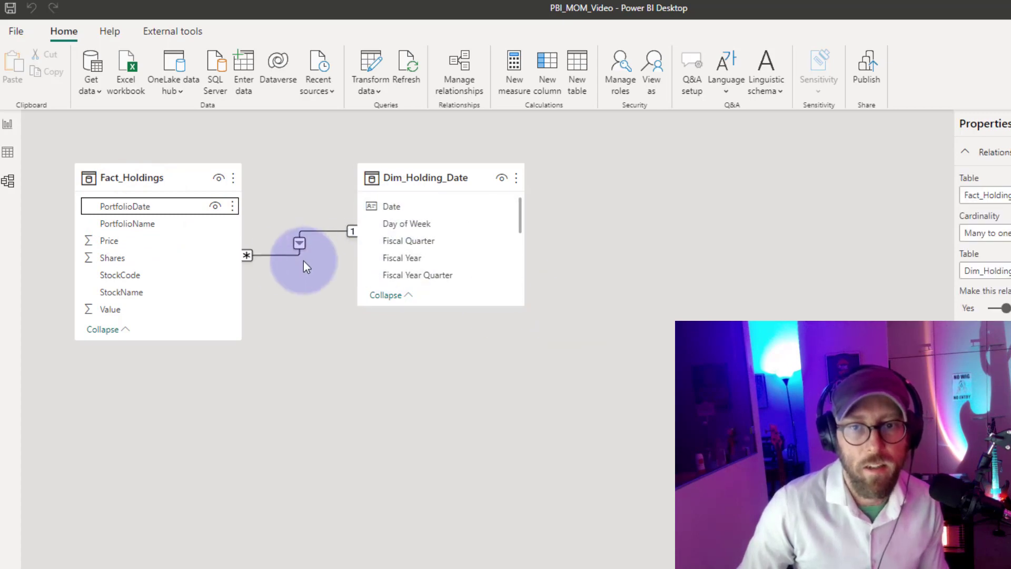
left_click(215, 206)
left_click(372, 425)
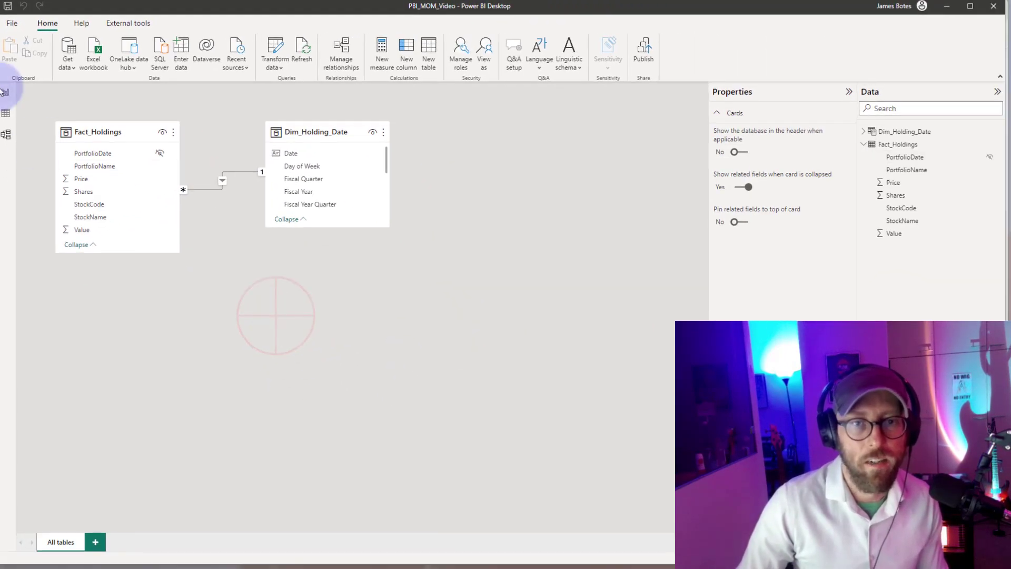
Step: Place Fact_Holdings below Dim_Holding_Date in the diagram and return to Report view
left_click(6, 94)
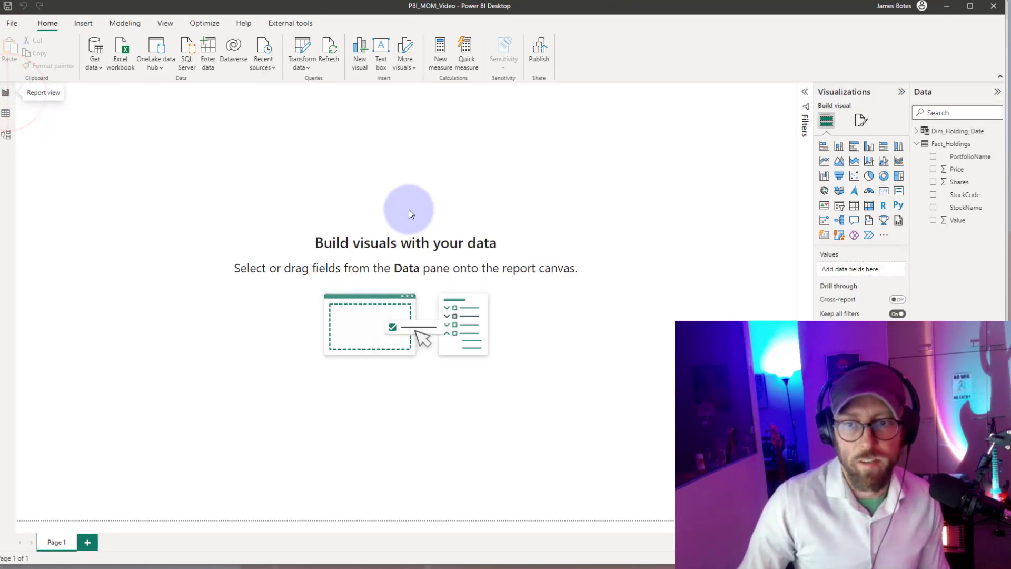
left_click(6, 136)
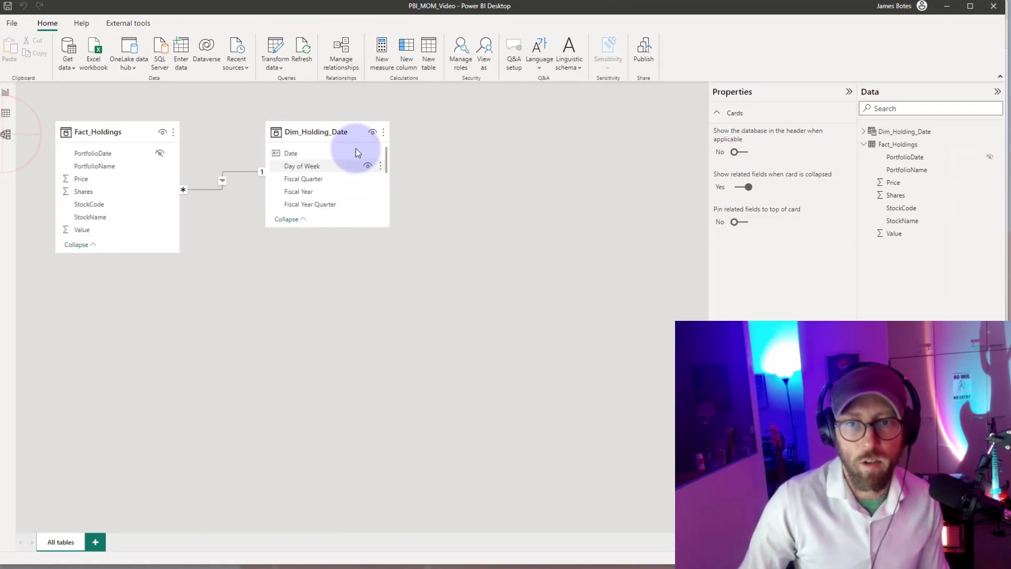
left_click_drag(132, 144, 276, 352)
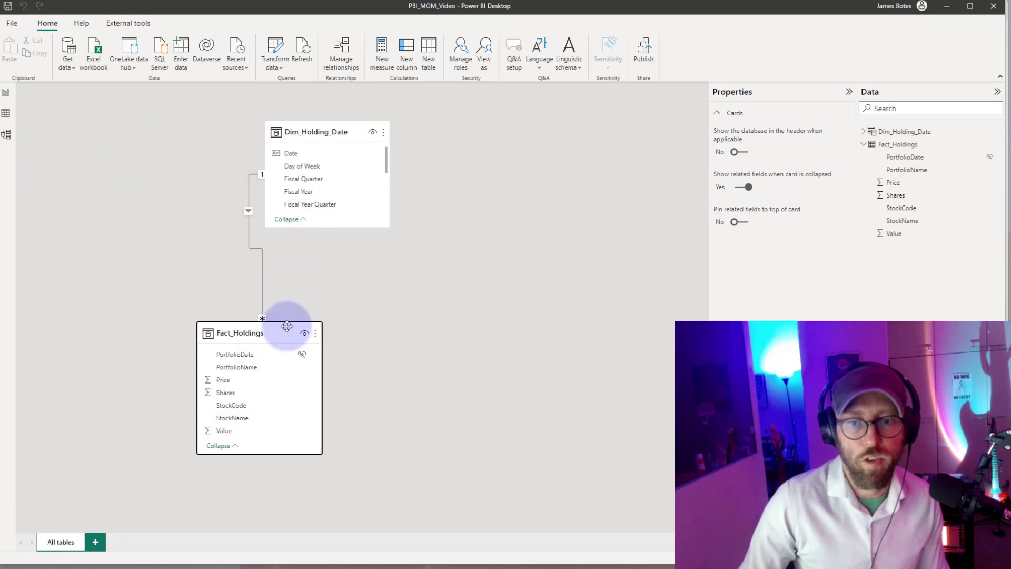
left_click(8, 94)
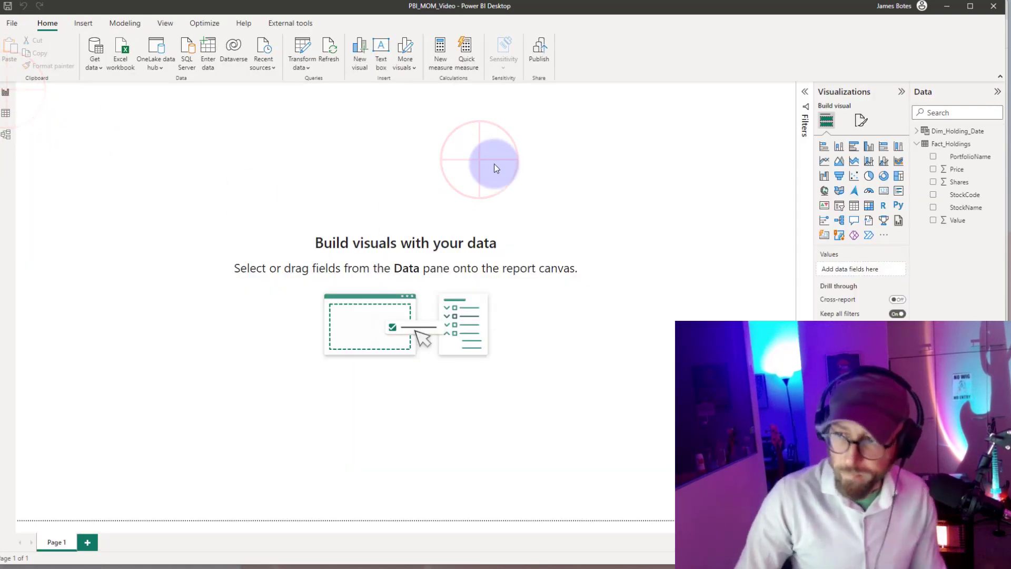
Step: Insert a Matrix visual, then move and enlarge it on the page
left_click(869, 208)
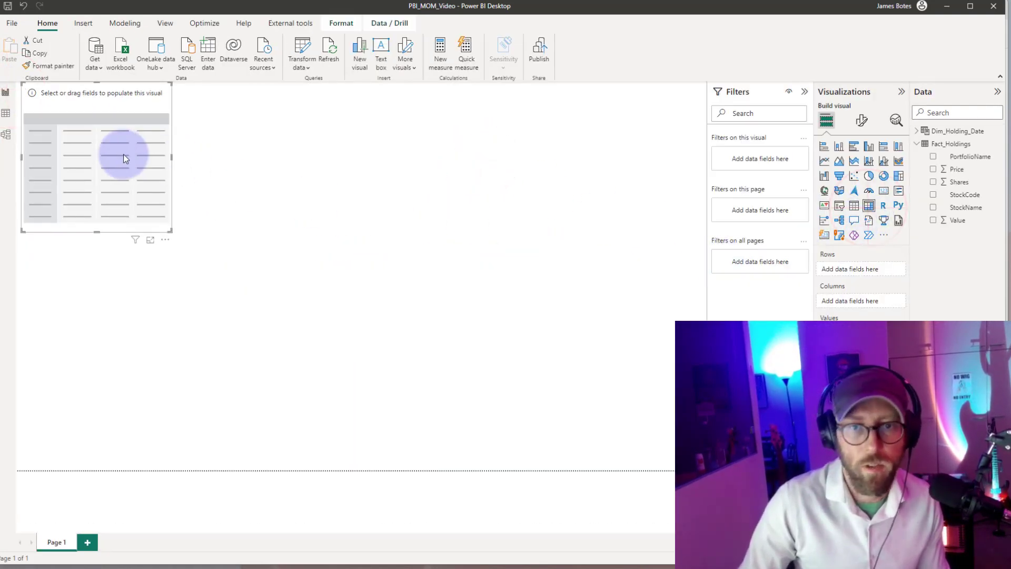
left_click_drag(123, 153, 118, 201)
left_click_drag(164, 280, 444, 450)
left_click(518, 293)
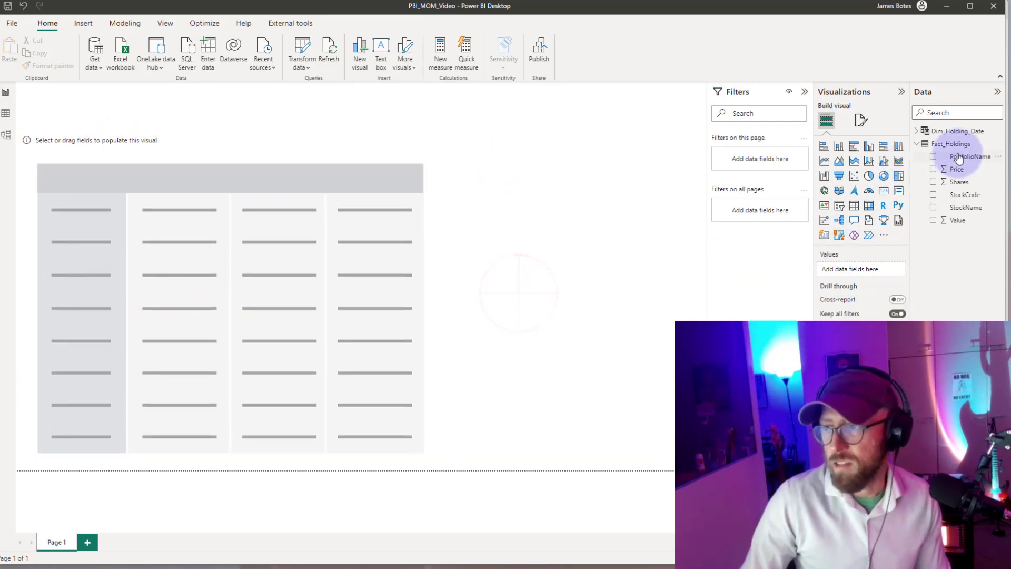
Step: Put PortfolioName in the matrix Rows and Dim_Holding_Date's Year Month in Columns
left_click_drag(962, 159, 146, 311)
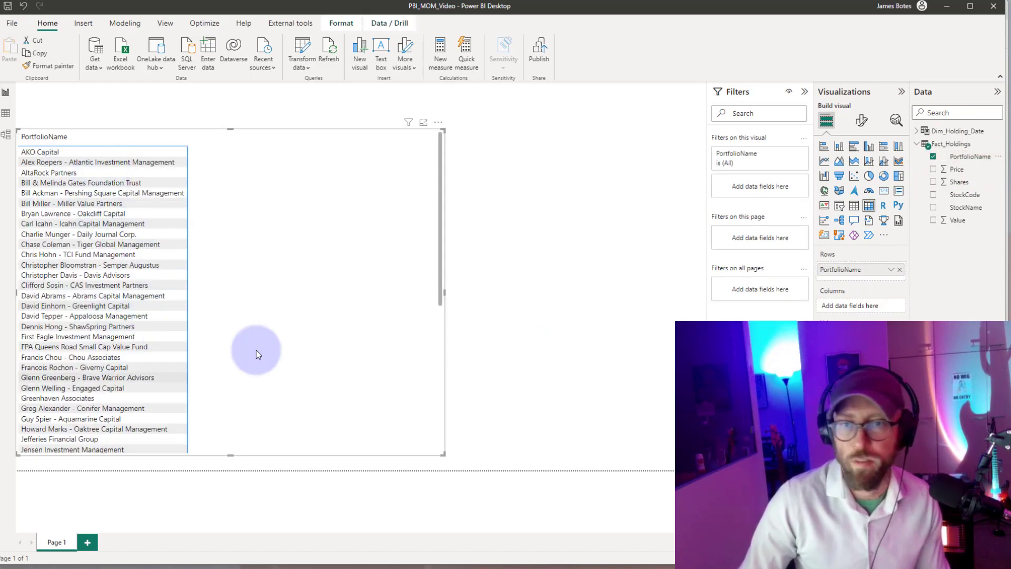
left_click(917, 132)
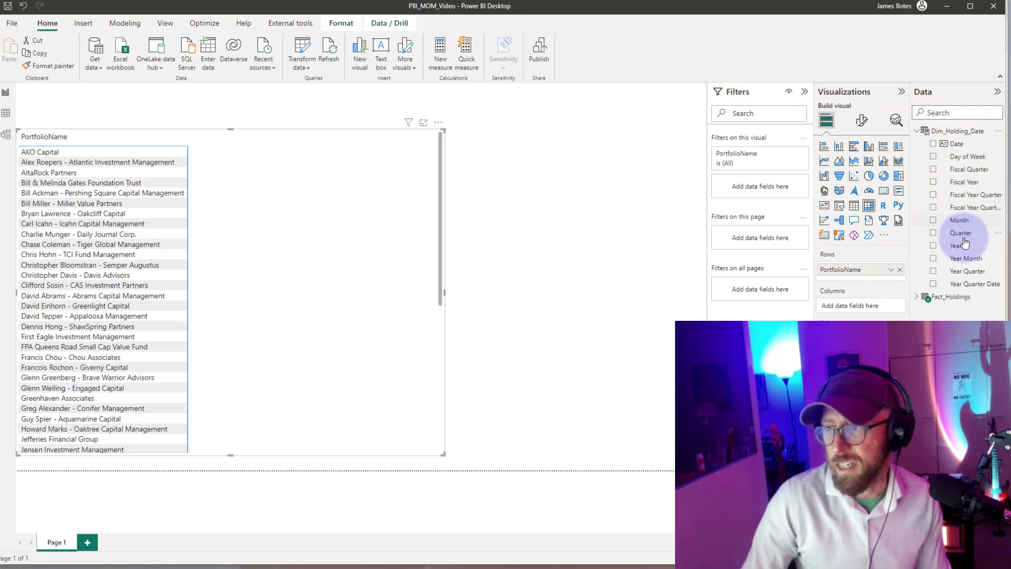
left_click_drag(964, 261, 916, 261)
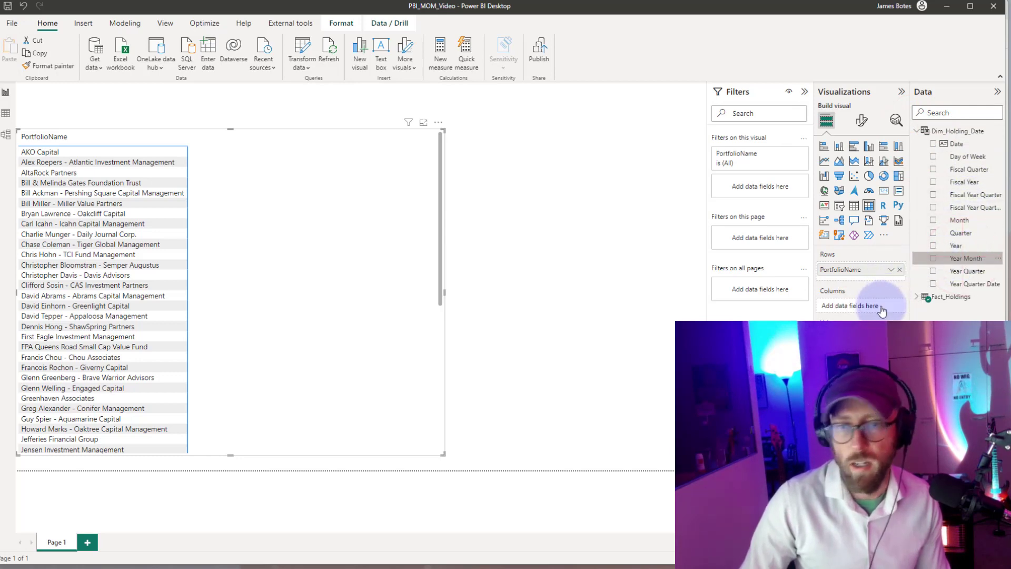
left_click_drag(882, 310, 880, 310)
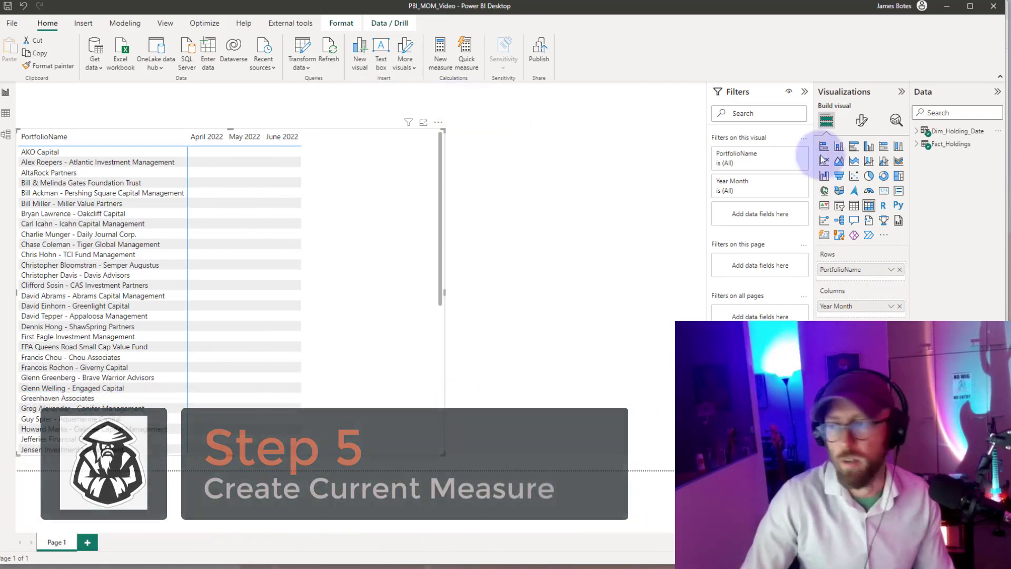
left_click(970, 146)
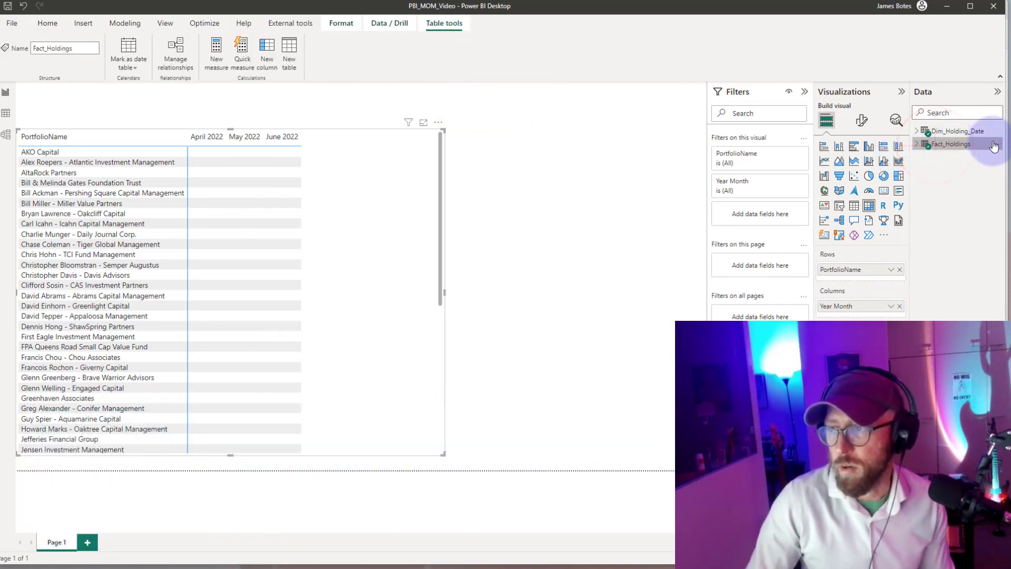
Step: Create a Fact_Holdings measure with formula CALCULATE(SUM(Fact_Holdings[Value]))
right_click(972, 147)
left_click(927, 165)
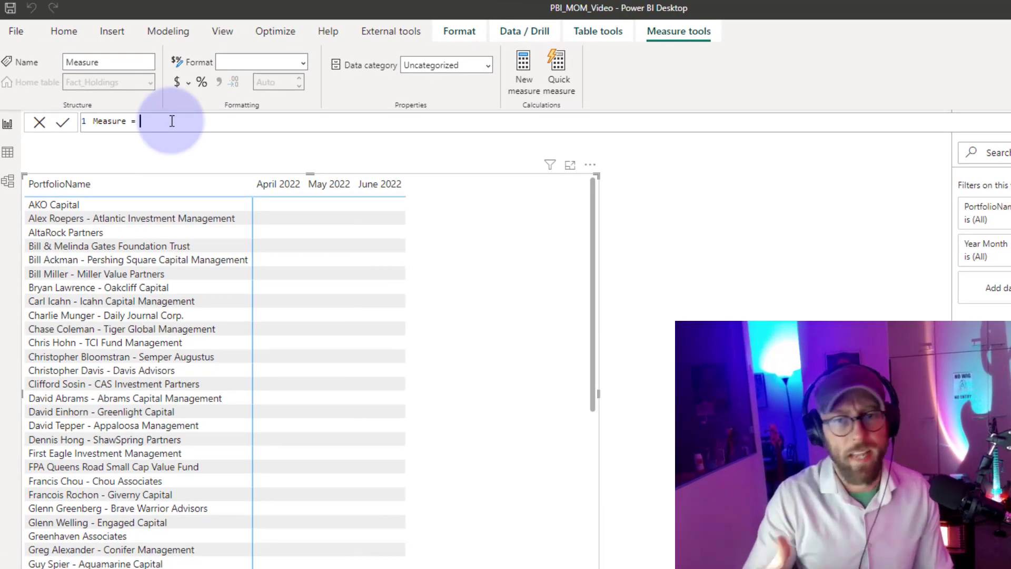
type("CALCULATE(sum")
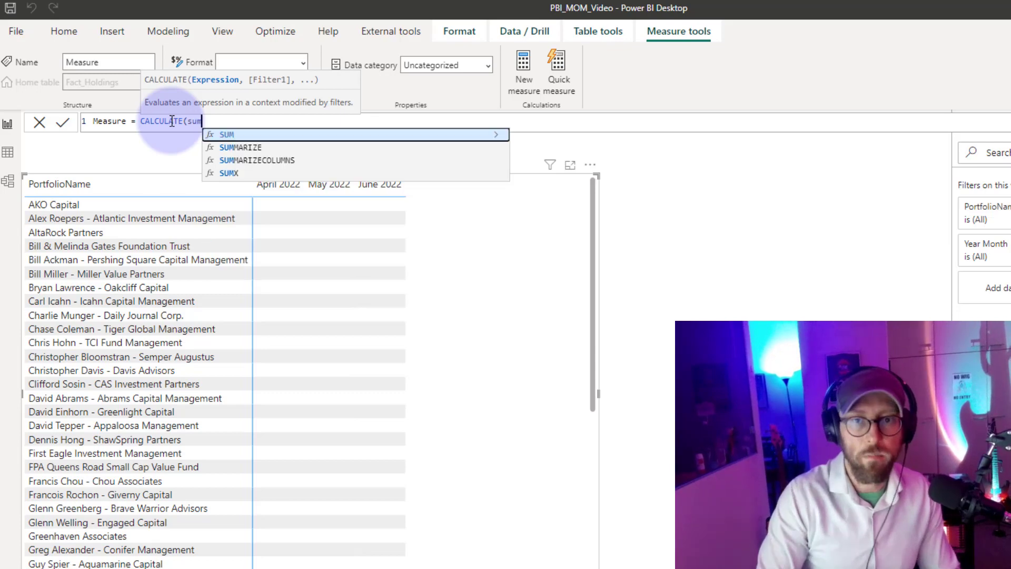
key("Tab")
type("fact")
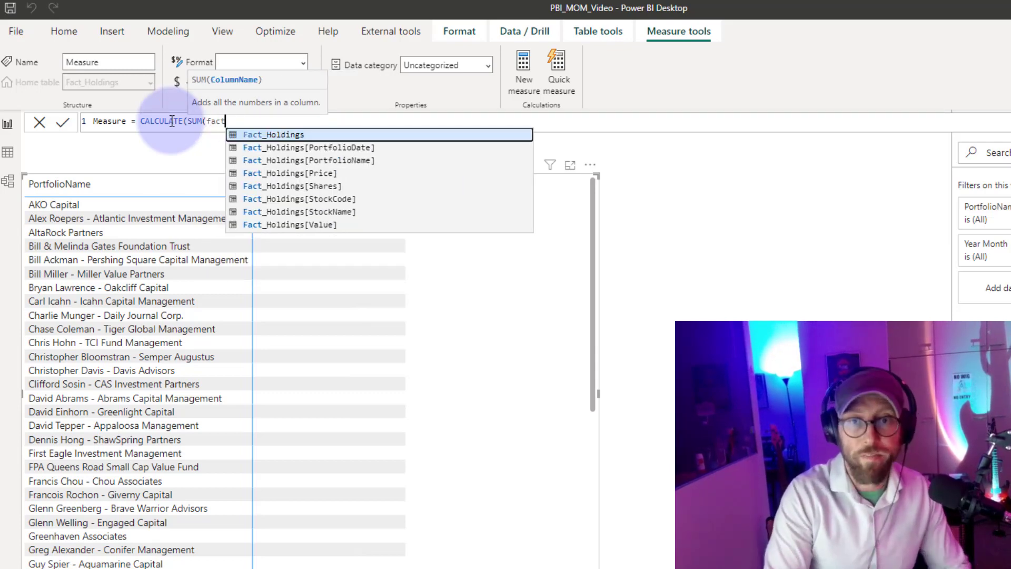
key("Down")
key("Down")
key("Down")
key("Down")
key("Down")
key("Down")
key("Down")
key("Tab")
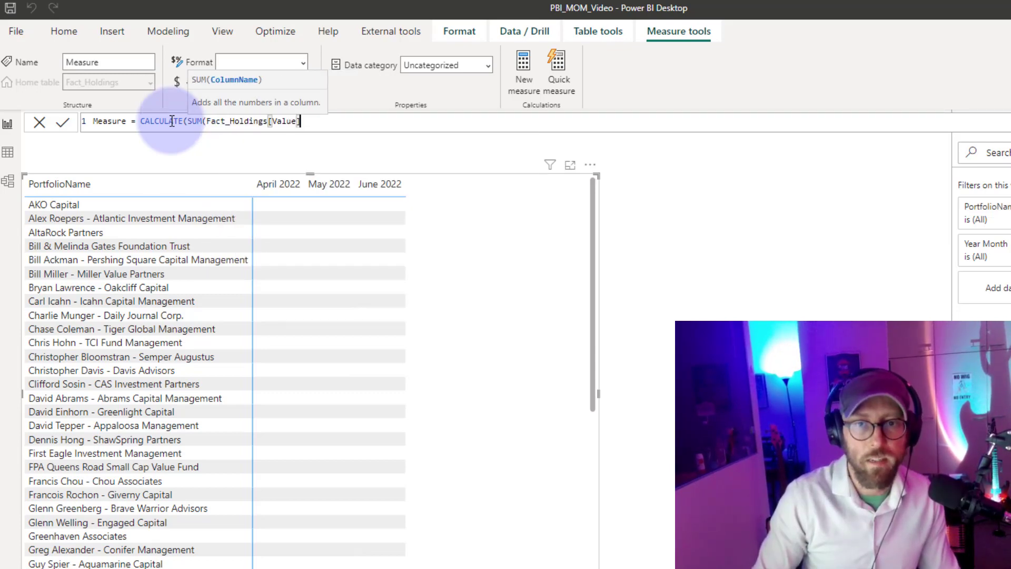
type("))")
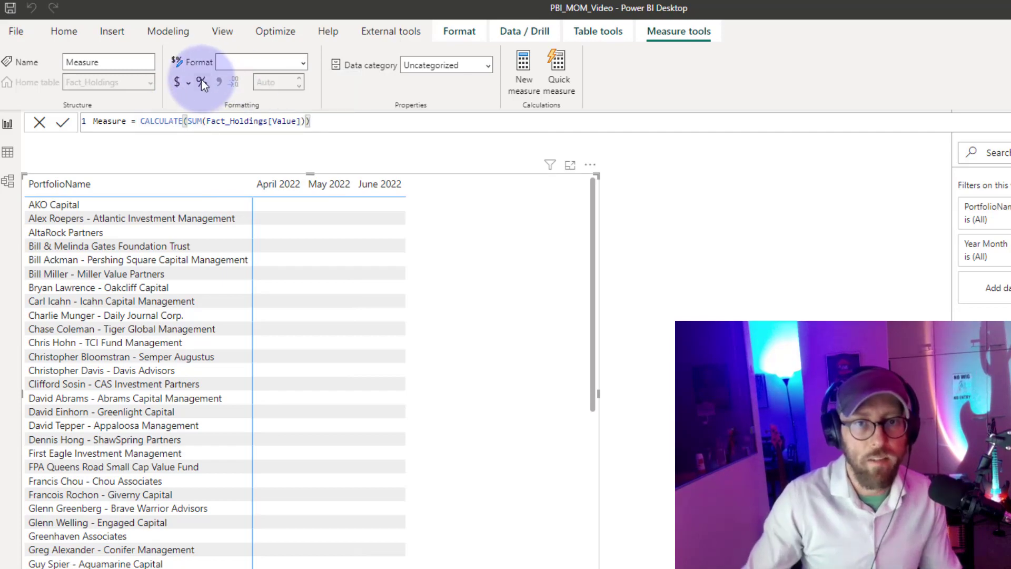
Step: Name the measure MarketValue and format it as Currency
double_click(106, 121)
type("MarketV")
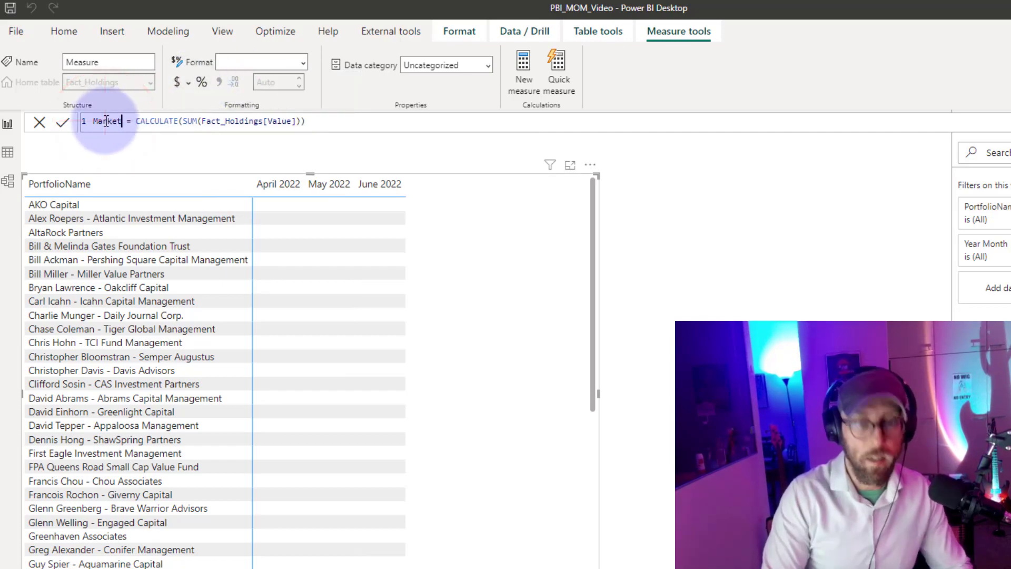
type("alue")
key("Return")
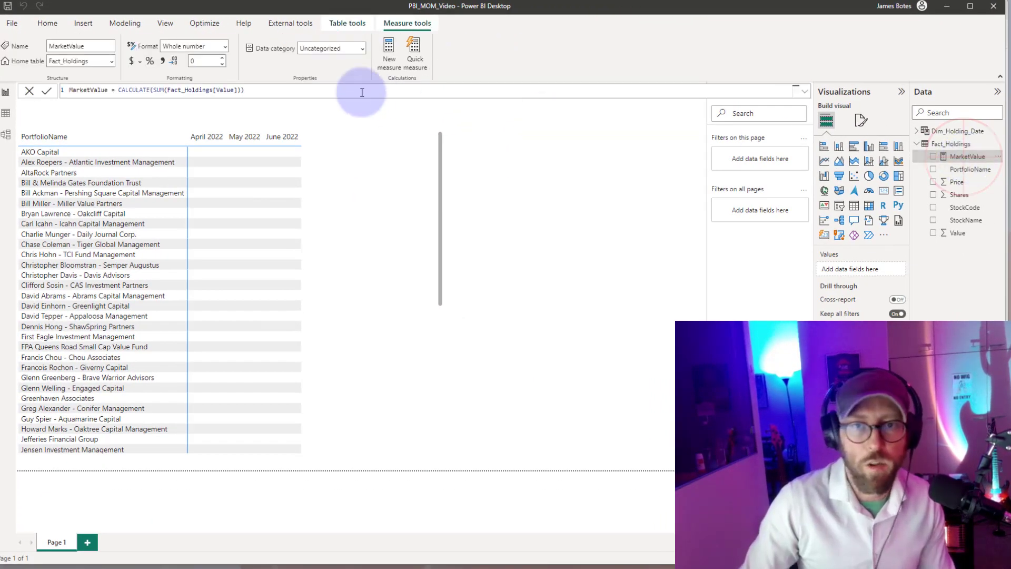
left_click(221, 45)
left_click(189, 103)
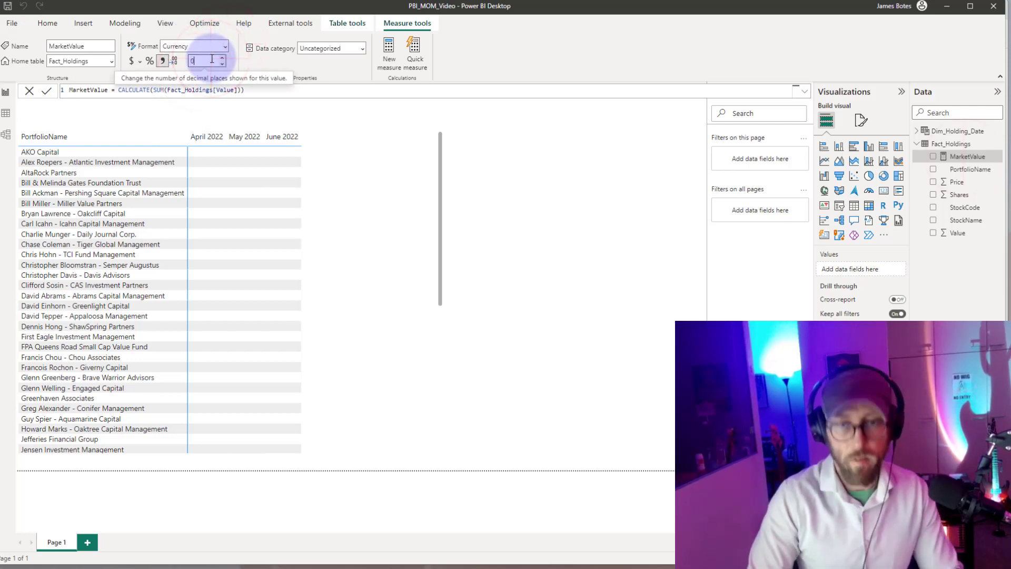
left_click(534, 142)
left_click(366, 183)
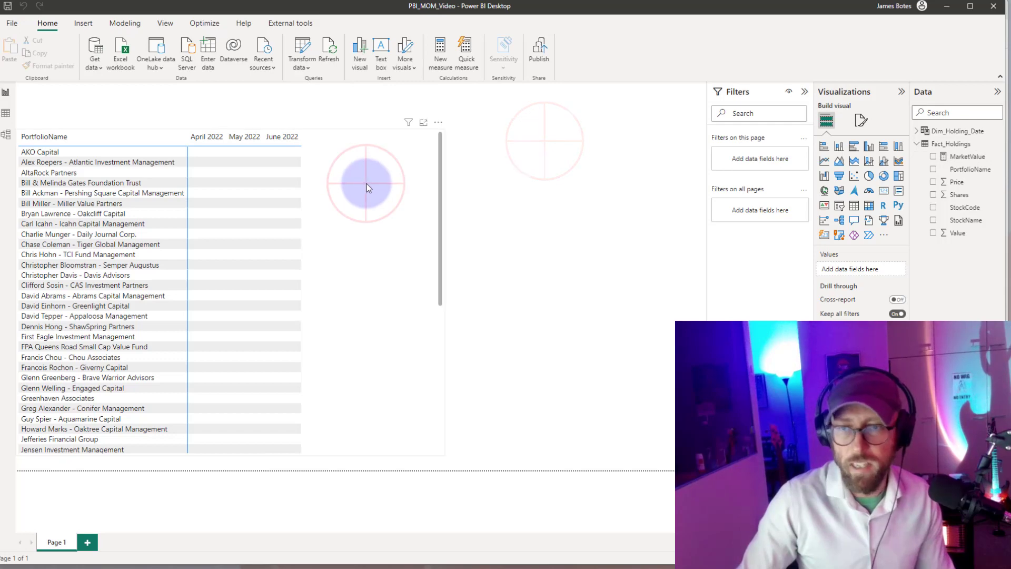
Step: Add MarketValue to the matrix Values and turn Column subtotals off
left_click_drag(966, 156, 879, 343)
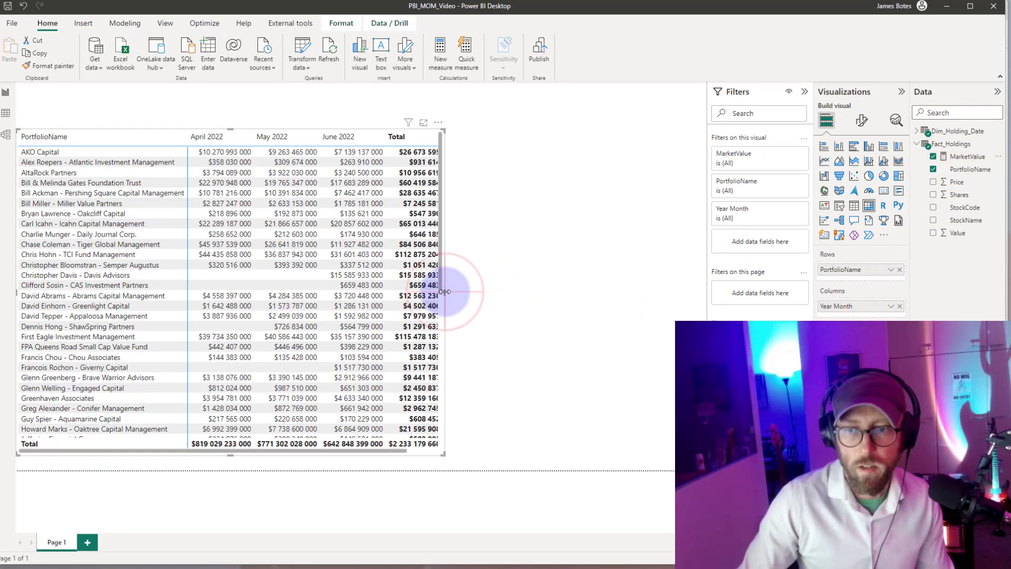
left_click(531, 182)
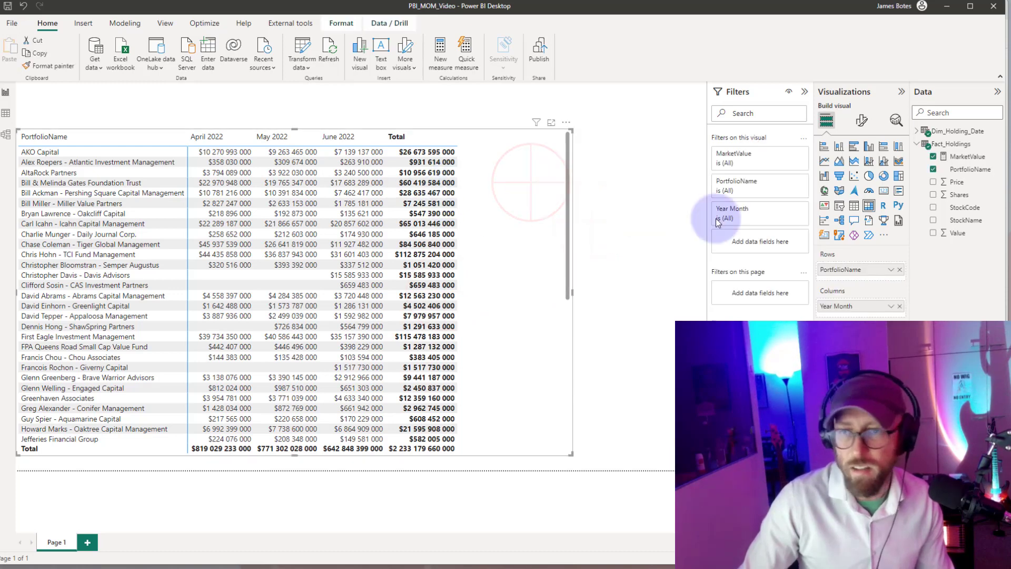
left_click(862, 121)
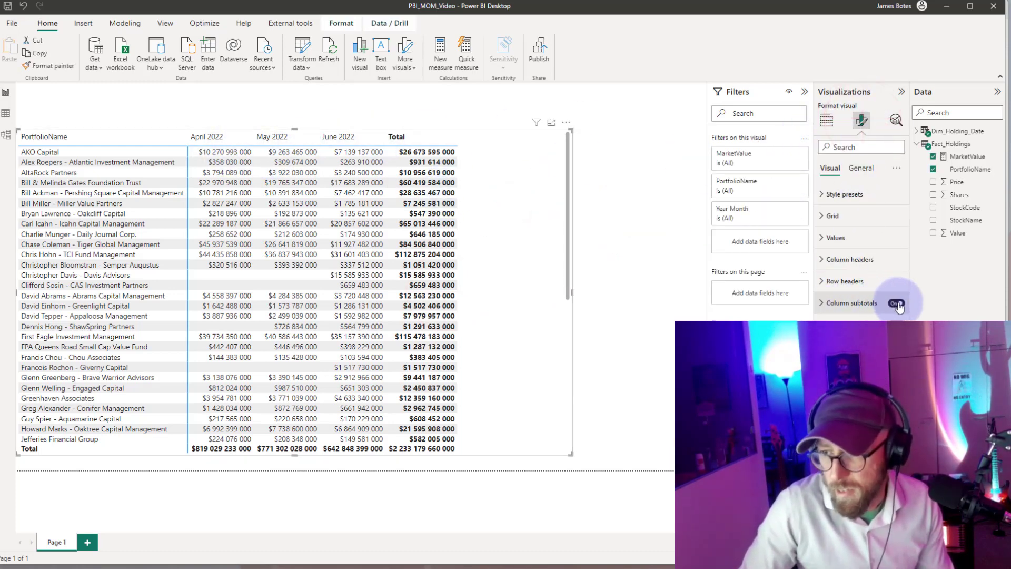
left_click(896, 304)
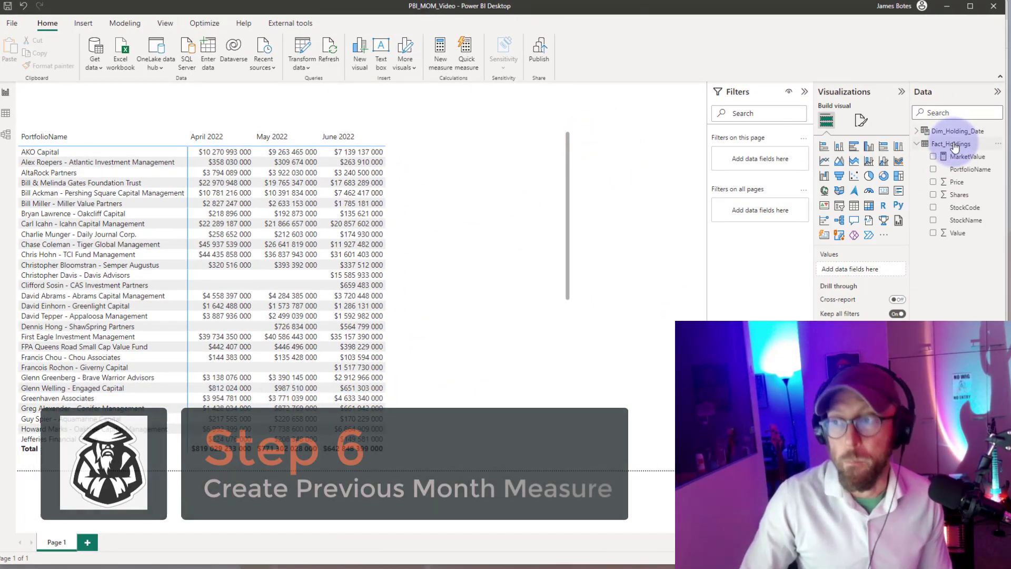
Step: Start a new Fact_Holdings measure as CALCULATE([MarketValue], CALCULATETABLE(...)) with CALCULATETABLE on its own line
left_click(954, 145)
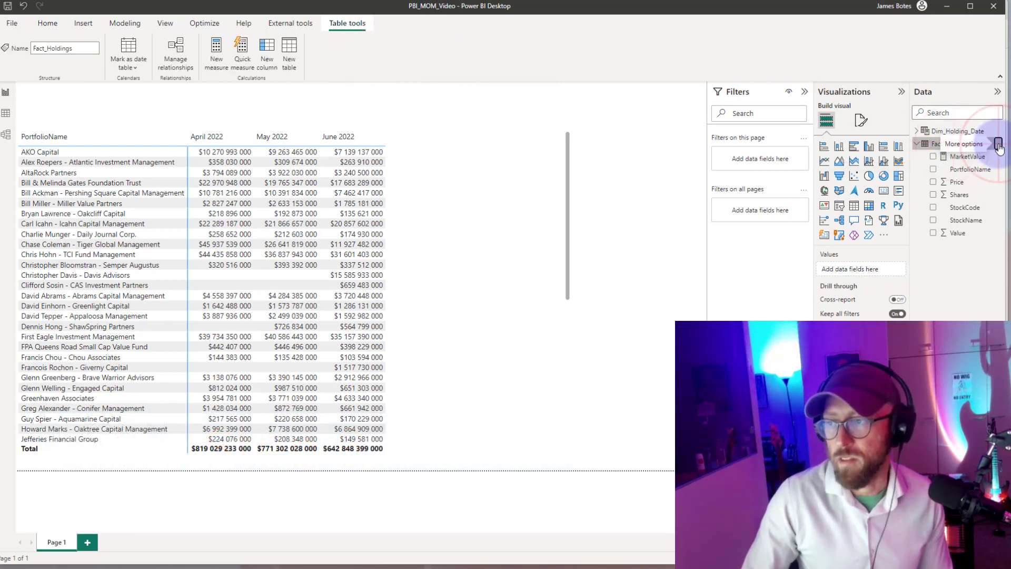
right_click(954, 146)
left_click(954, 162)
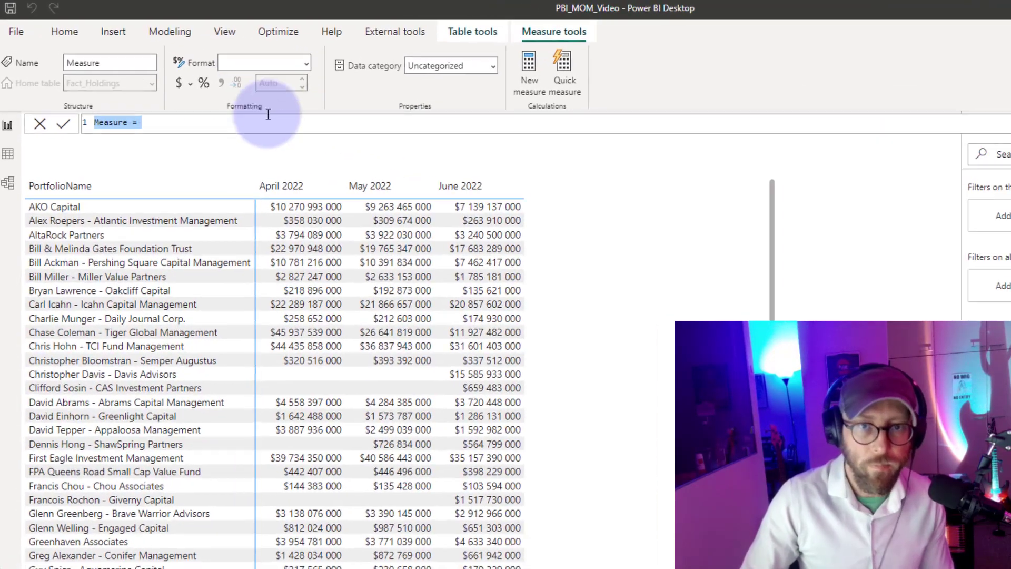
type("cal")
key("Tab")
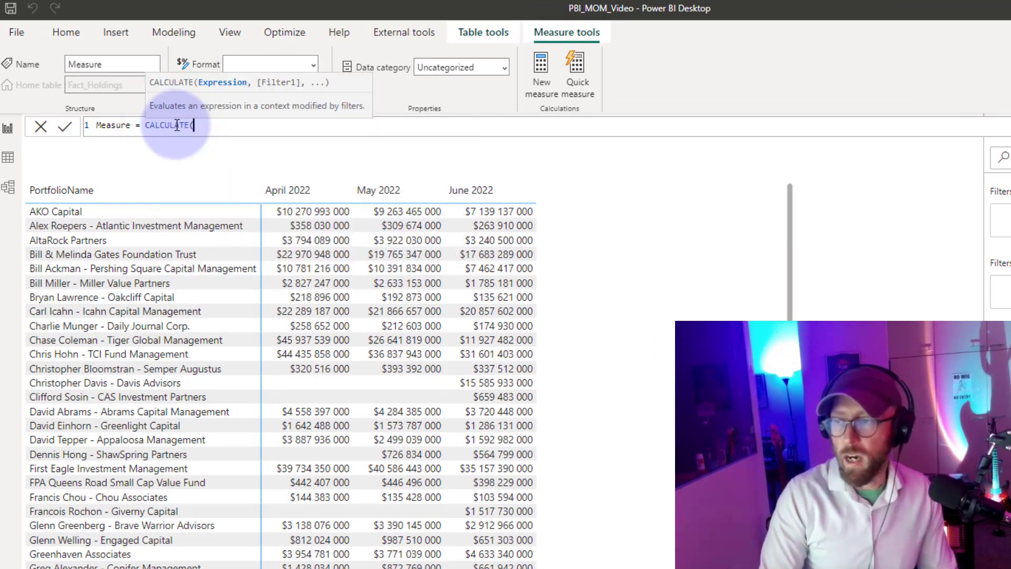
type("[")
key("Tab")
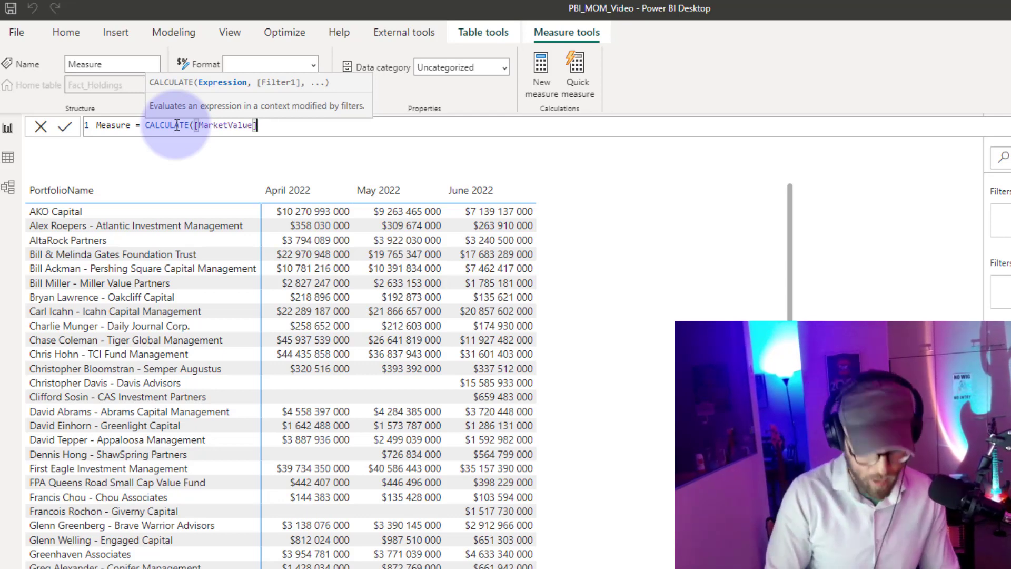
type(", ")
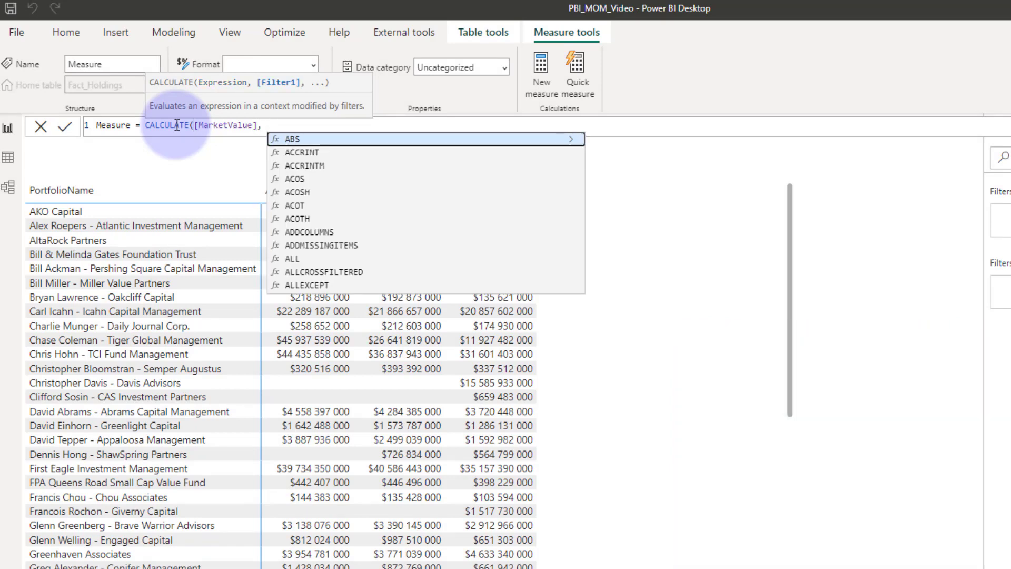
type("CAL")
key("Down")
key("Tab")
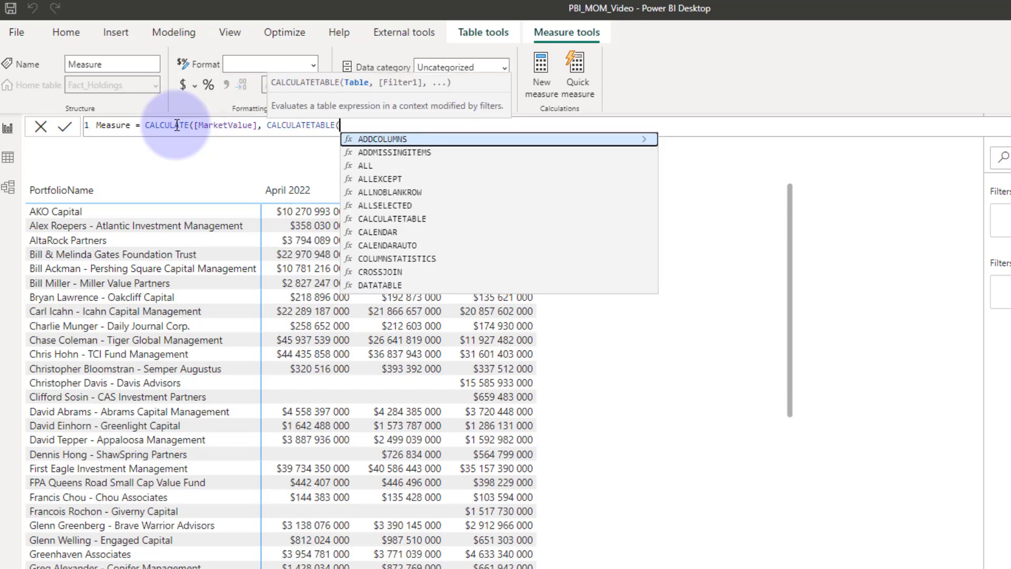
key("Left")
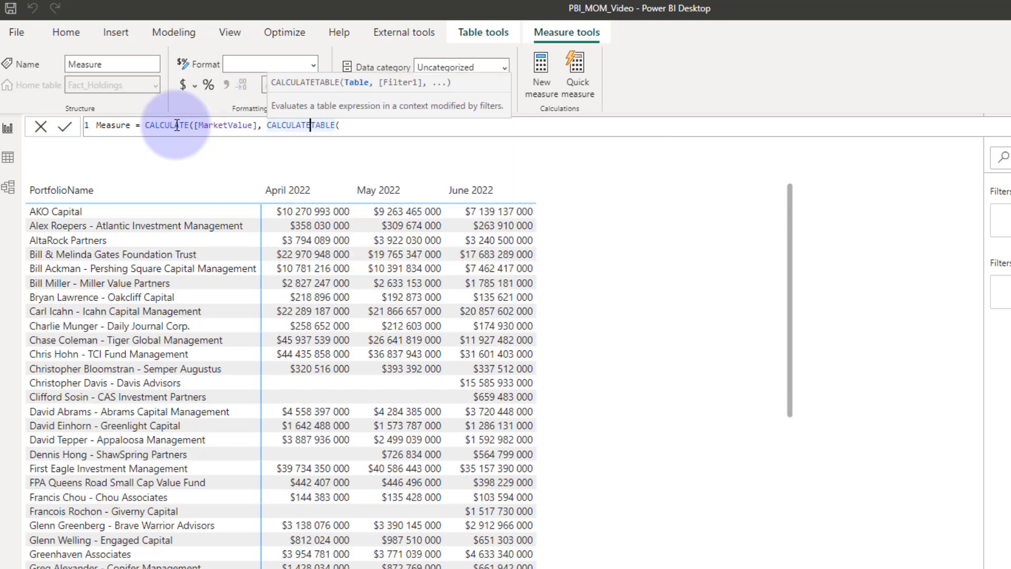
key("Left")
key("Left")
key("Left")
key("Left")
key("Left")
key("Left")
key("Left")
key("shift+Return")
key("End")
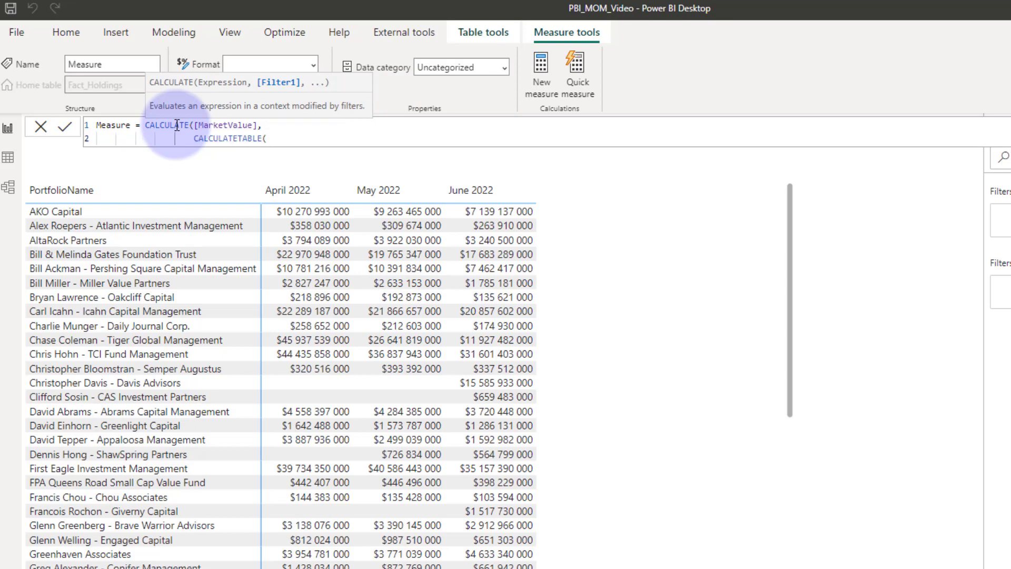
Step: Fill CALCULATETABLE with DATEADD(Dim_Holding_Date[Date], -1, MONTH) and close the brackets
type("data")
key("BackSpace")
type("e")
key("Tab")
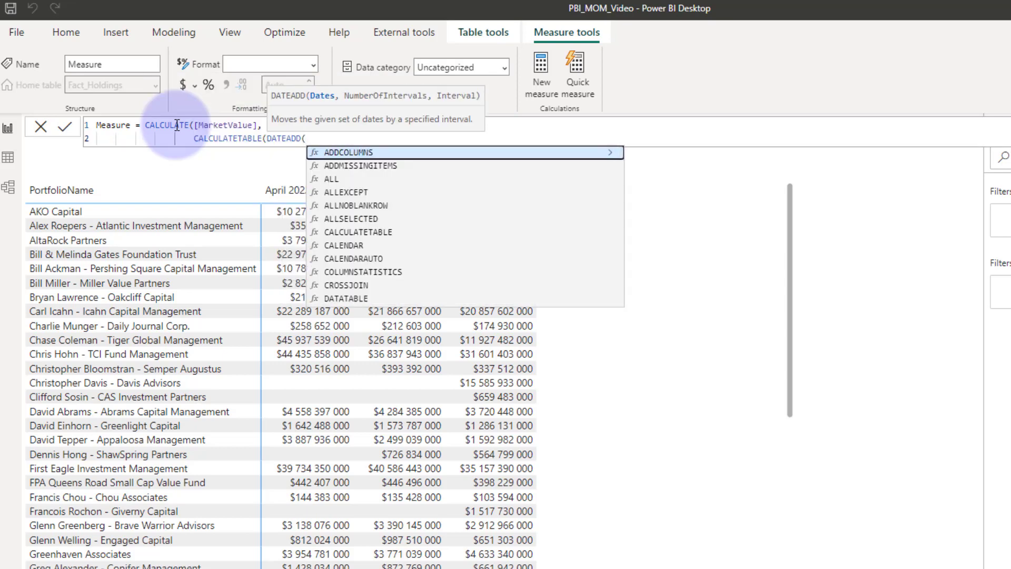
type("dim")
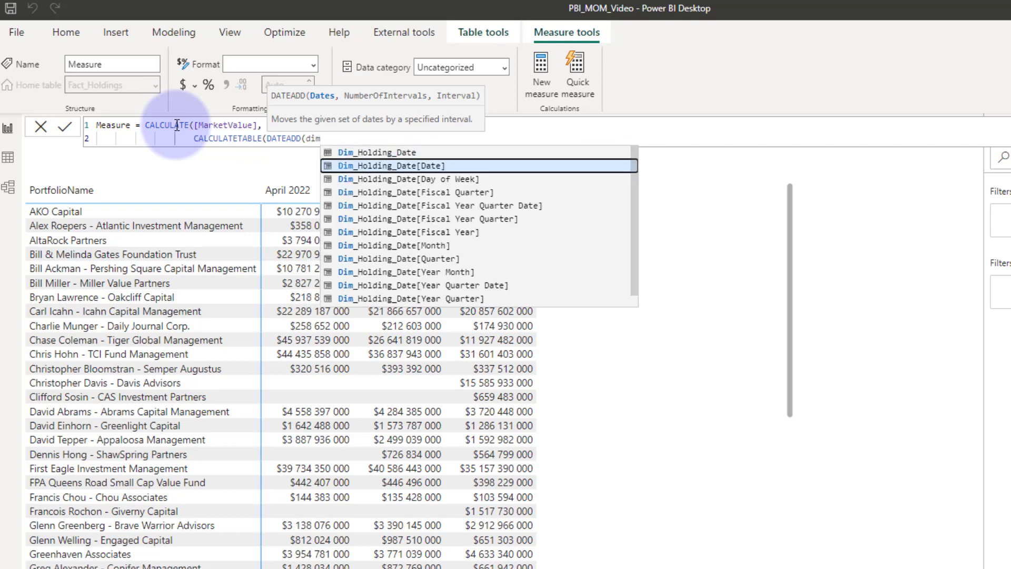
key("Tab")
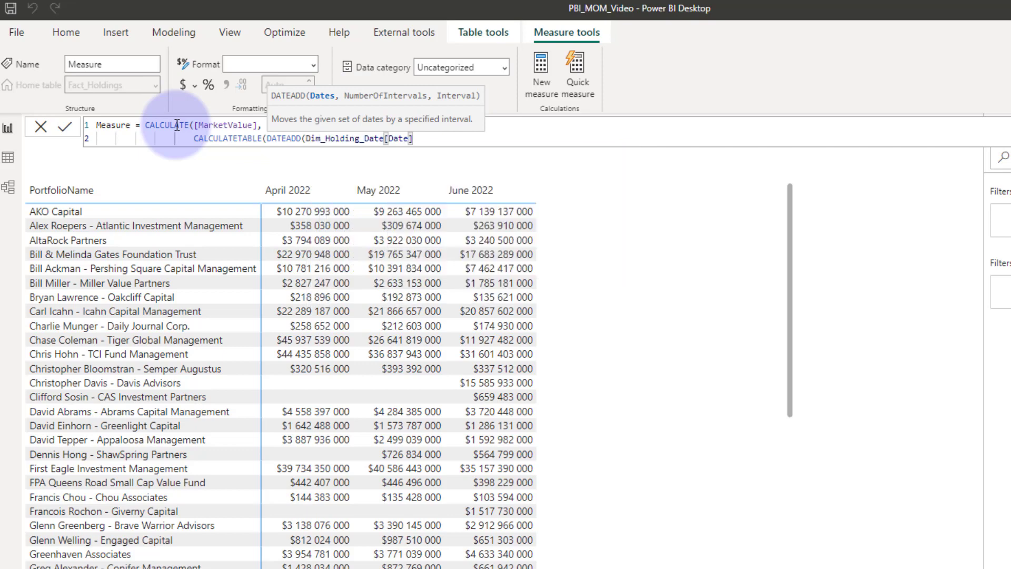
type(",-1, ")
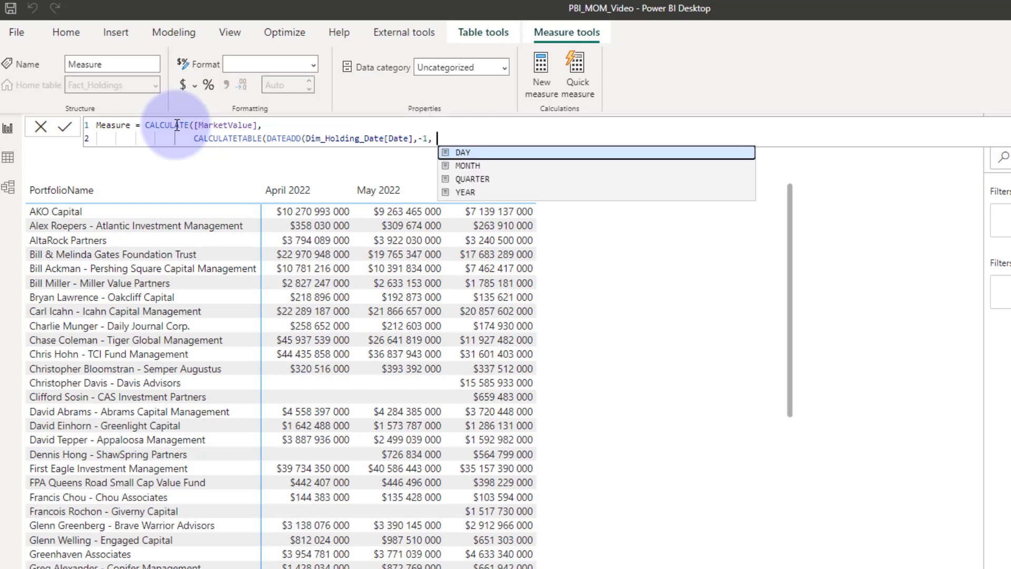
type("m")
key("Tab")
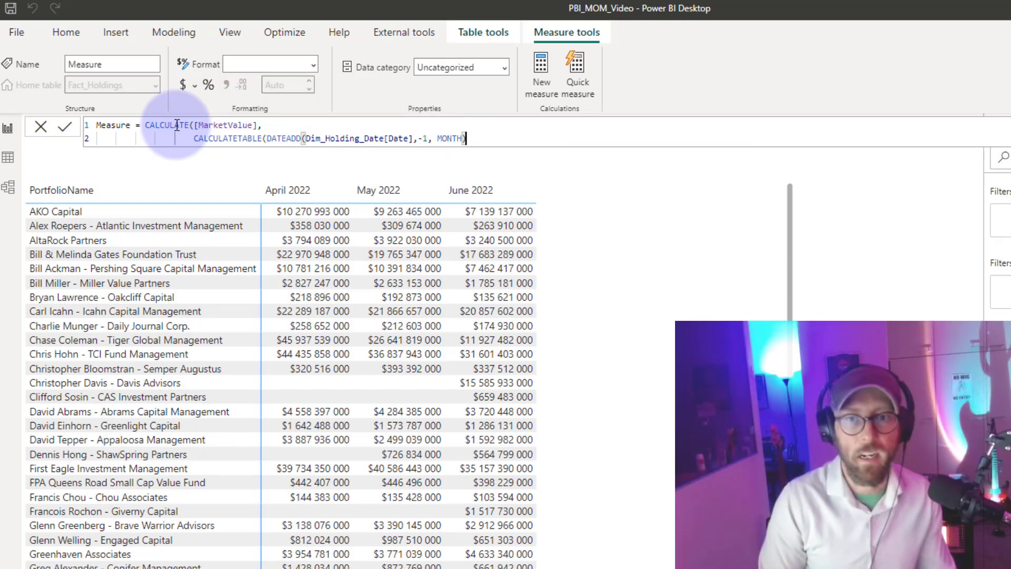
type(")")
key("shift+Return")
type("))")
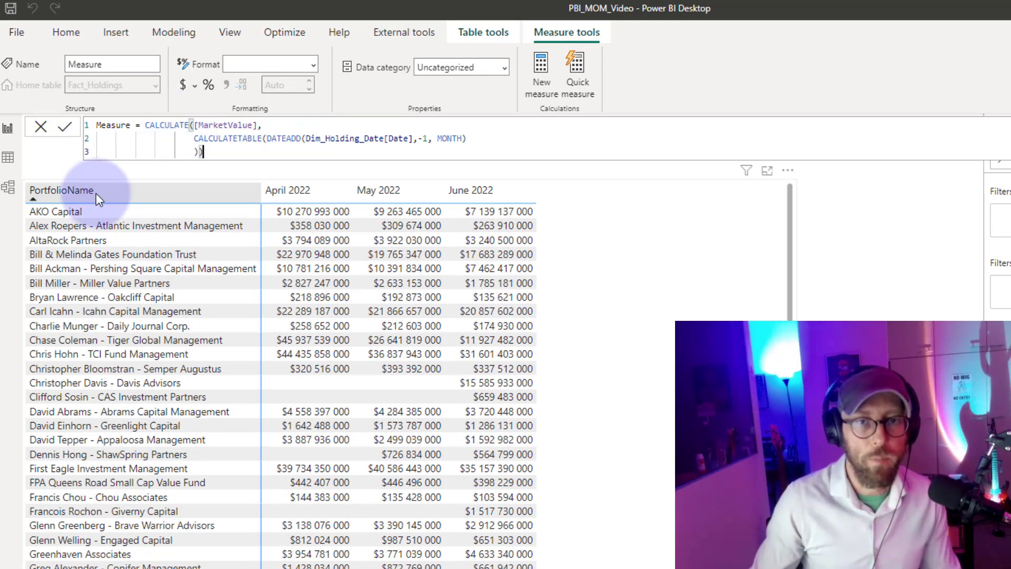
Step: Name the measure 'MarketValue (PM)' and commit it
double_click(106, 126)
type("MarketVal")
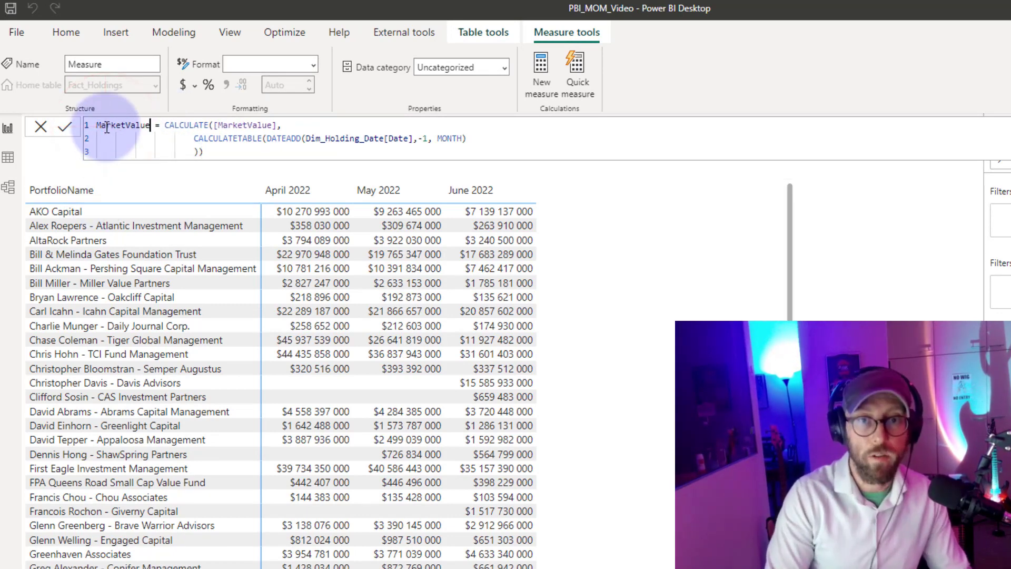
type("ue (PM)")
key("Return")
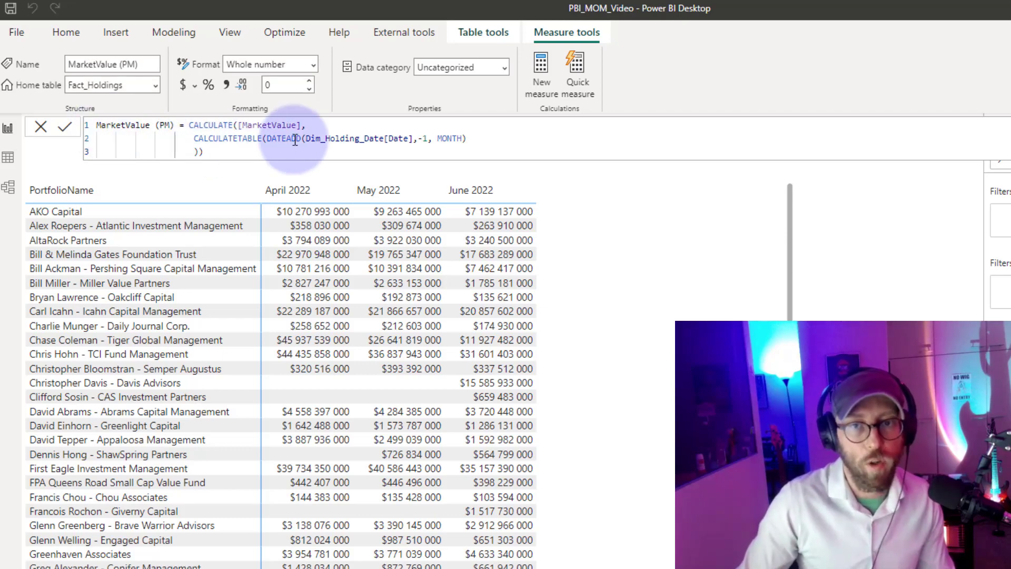
Step: Move DATEADD onto its own indented line and comment it out with --
left_click(268, 138)
key("shift+Return")
key("Tab")
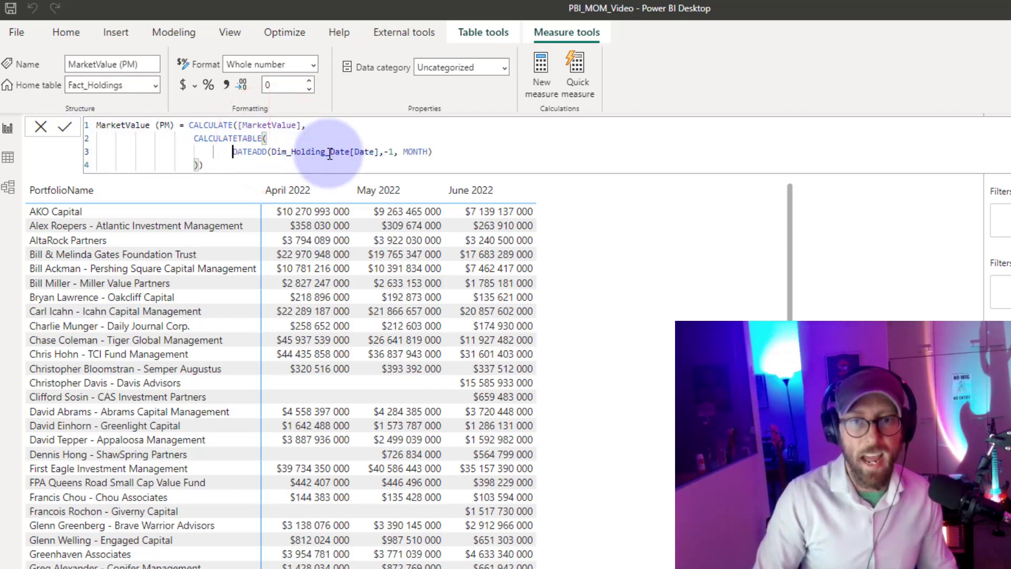
type("--")
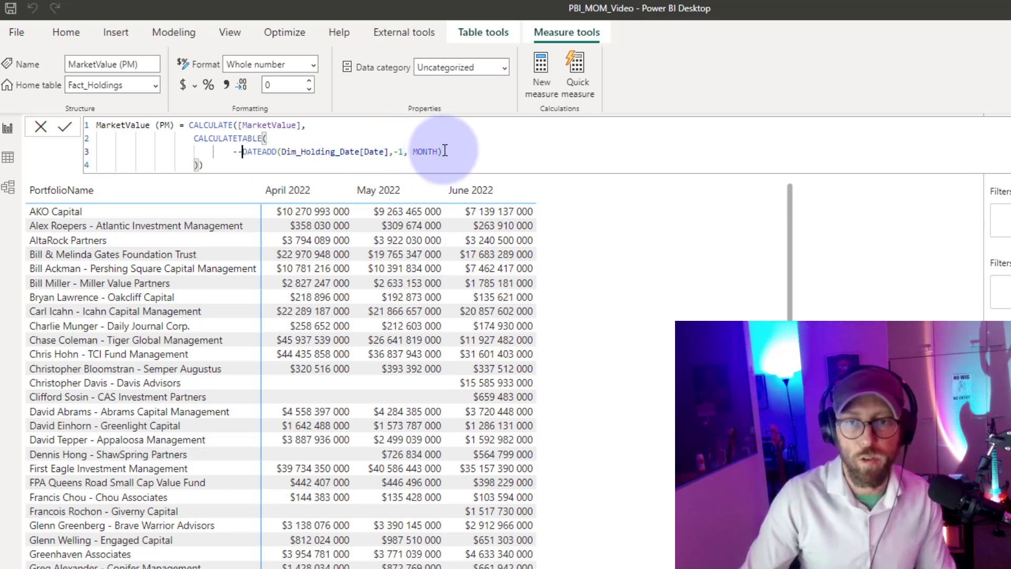
left_click(459, 152)
key("Return")
Step: Try a PREVIOUSMONTH line below DATEADD, then delete the unfinished line
type("pre")
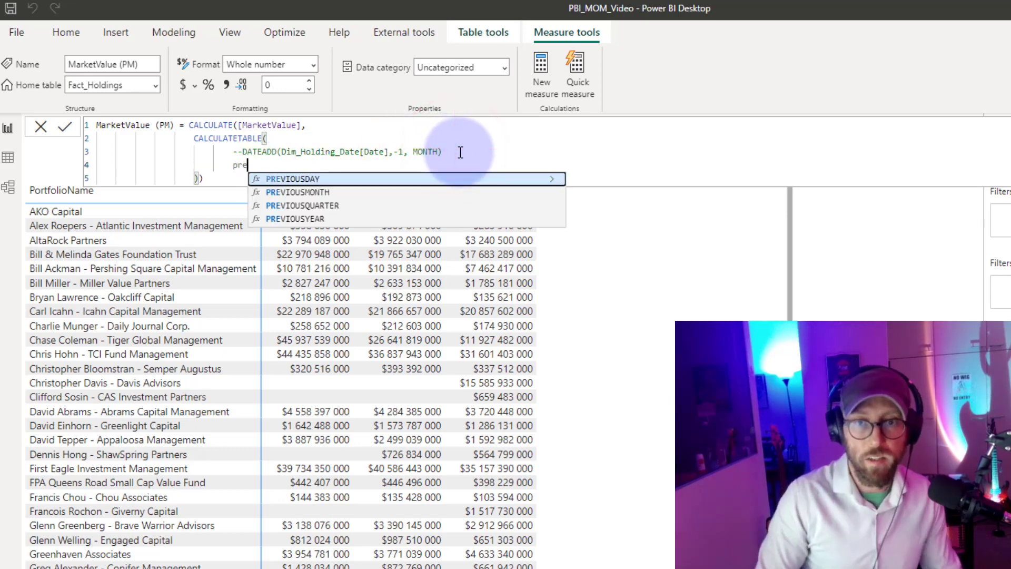
key("Down")
key("Tab")
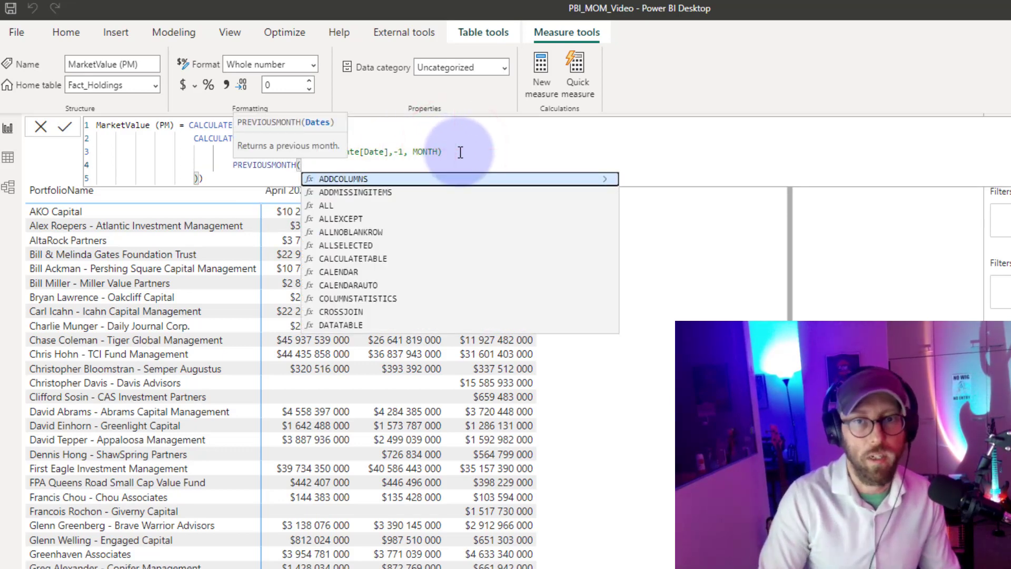
key("BackSpace")
key("BackSpace")
key("BackSpace")
key("BackSpace")
key("BackSpace")
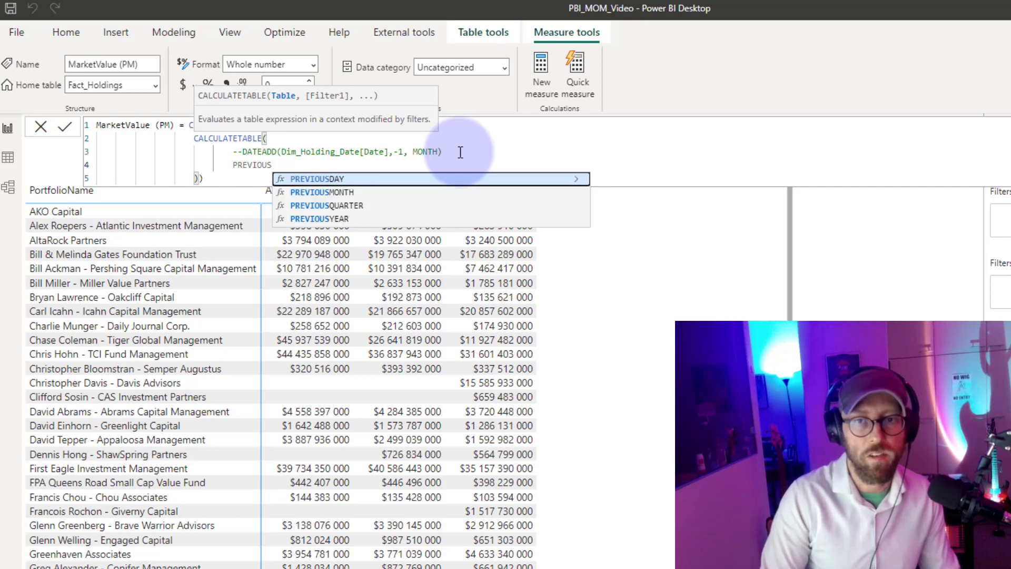
key("Down")
key("Down")
key("Down")
key("Escape")
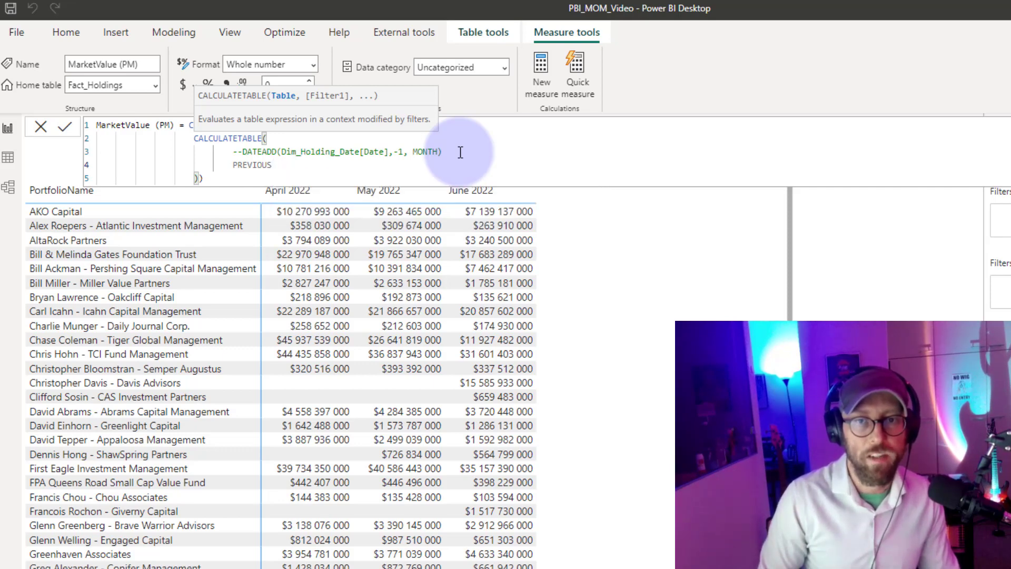
left_click_drag(273, 165, 95, 165)
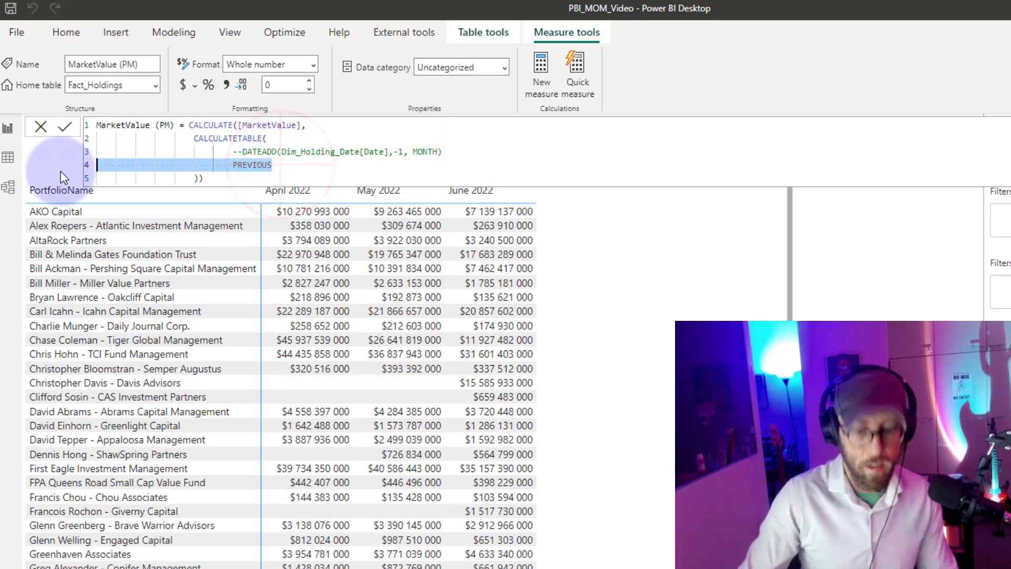
key("BackSpace")
key("BackSpace")
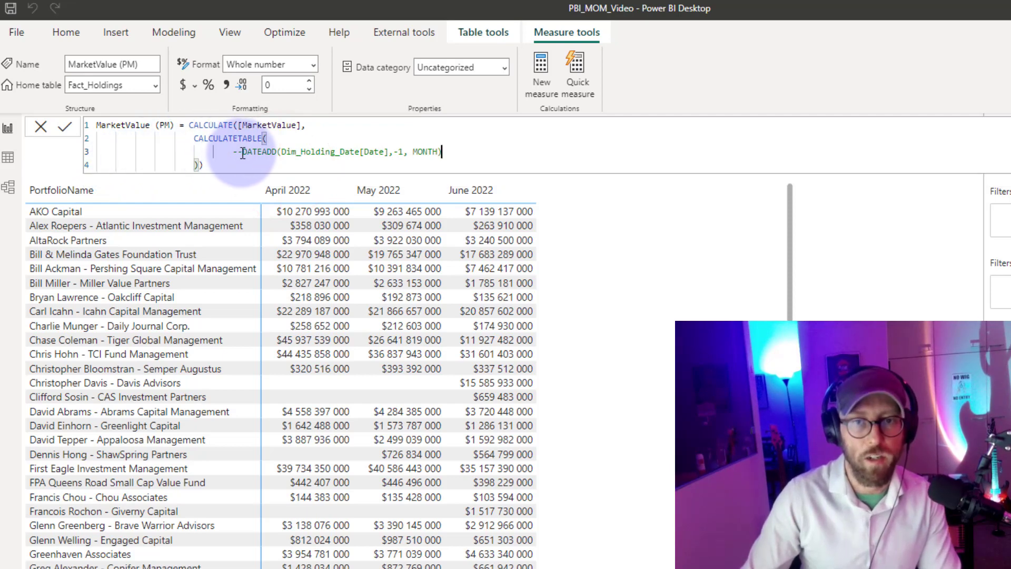
Step: Uncomment the DATEADD line, re-enter MONTH as its interval, and commit MarketValue (PM)
left_click(239, 151)
key("BackSpace")
key("BackSpace")
left_click(438, 152)
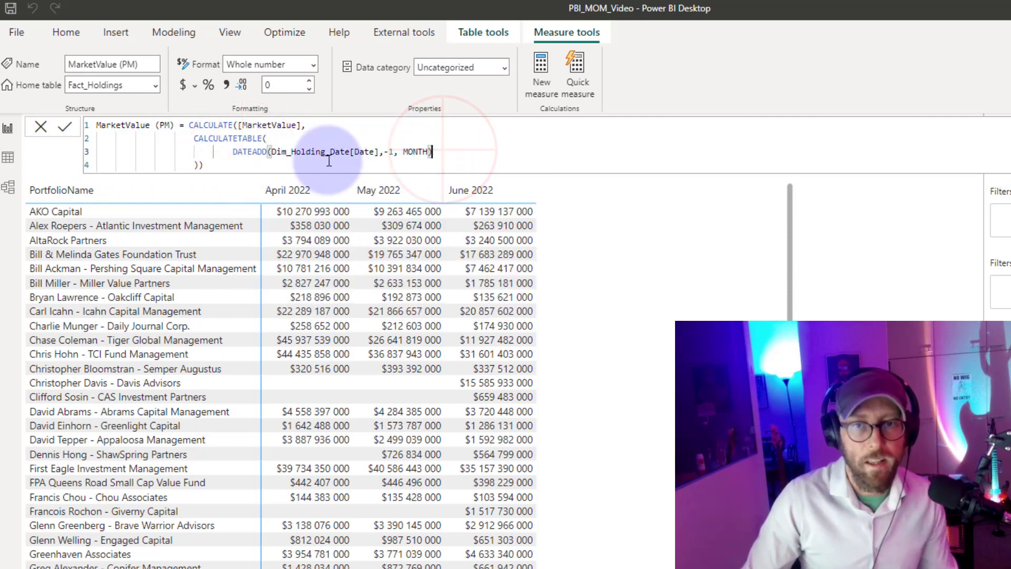
double_click(258, 153)
double_click(408, 152)
type("q")
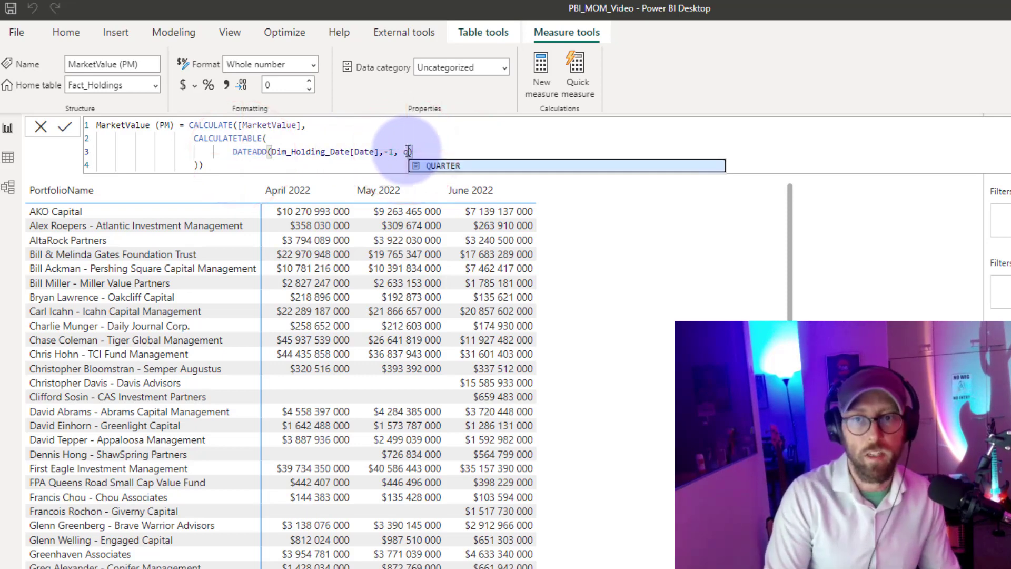
key("BackSpace")
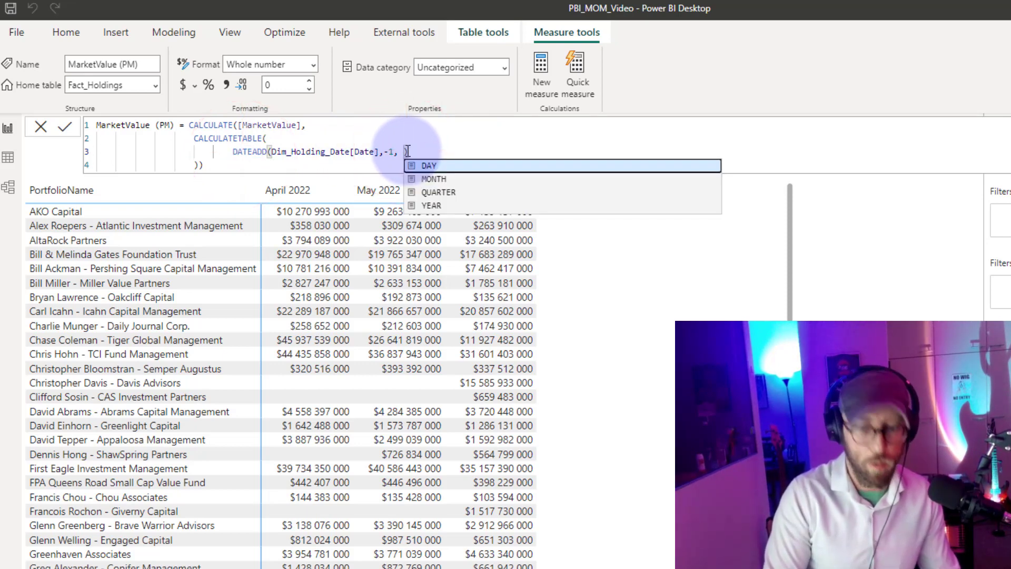
type("MONTH")
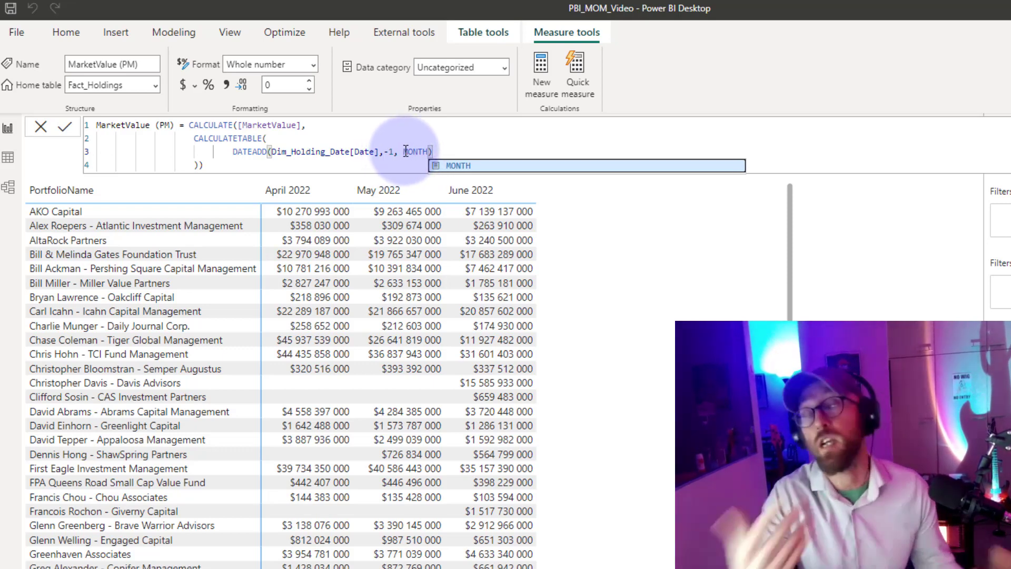
left_click(246, 166)
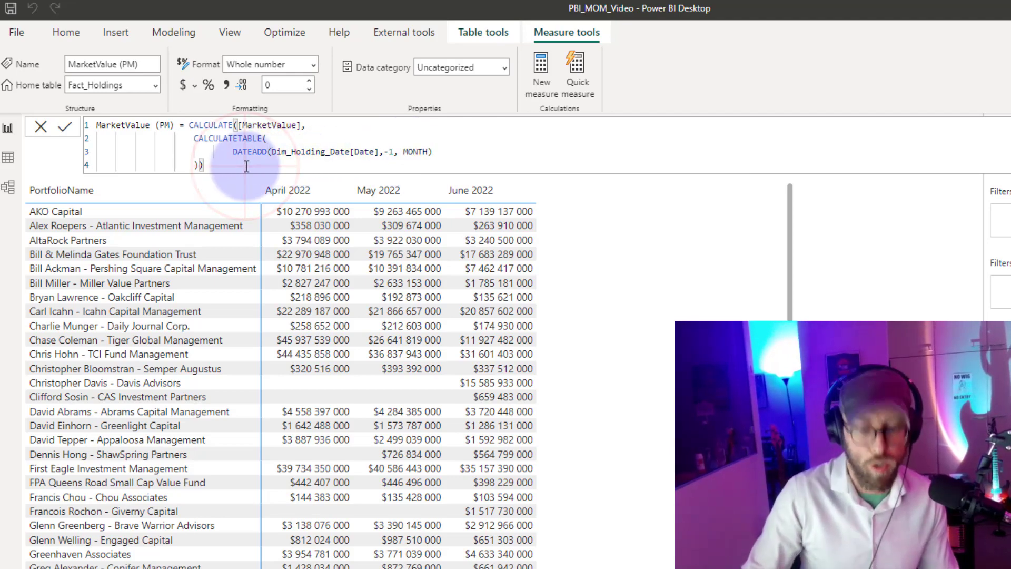
key("Return")
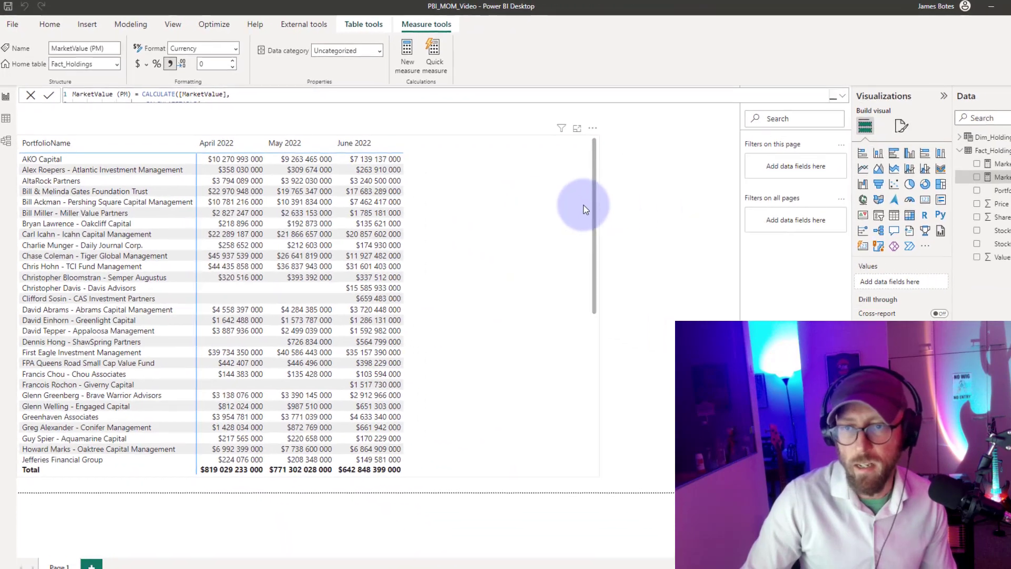
left_click(787, 272)
left_click_drag(996, 180, 908, 362)
left_click_drag(591, 302, 660, 302)
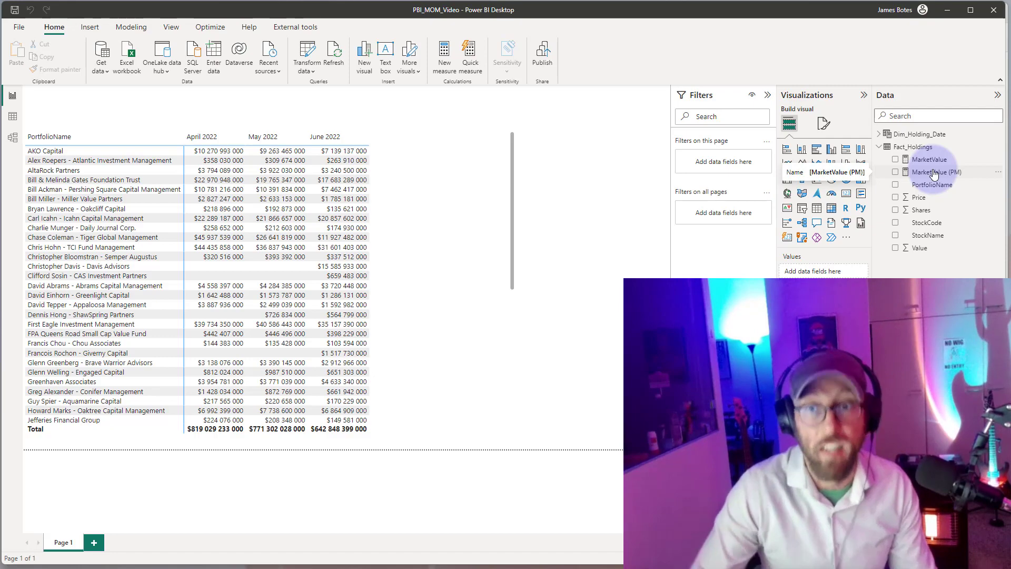
Step: Start a new Fact_Holdings measure with variables MVCurrent = [MarketValue] and MVPrevious = [MarketValue (PM)]
left_click(977, 147)
right_click(976, 148)
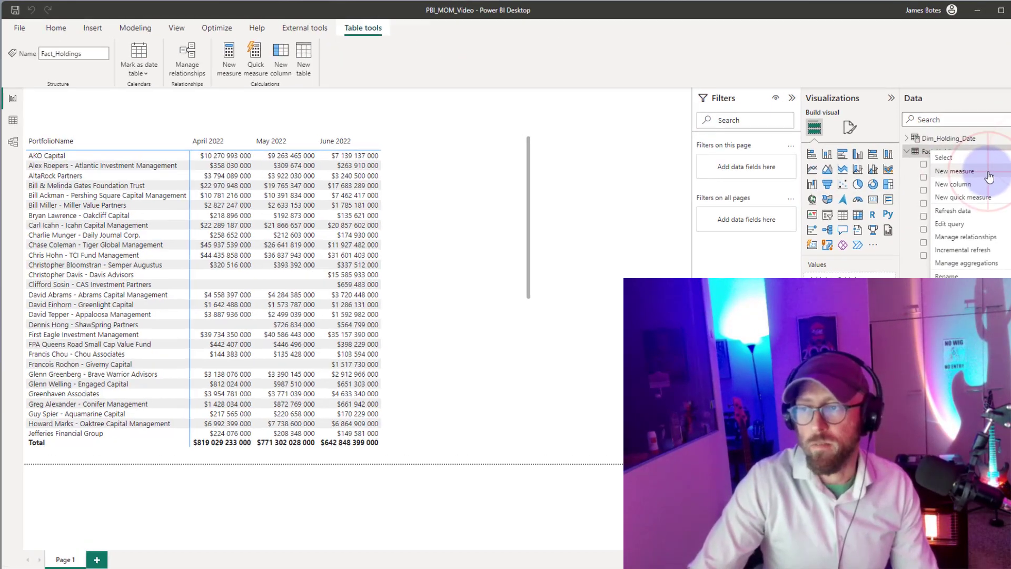
left_click(953, 171)
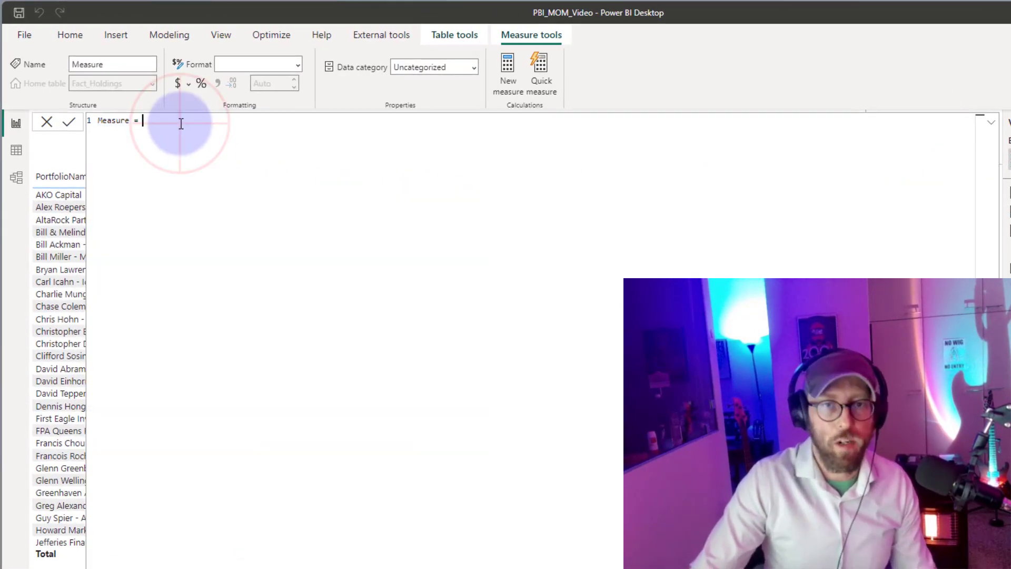
type("VAR MV")
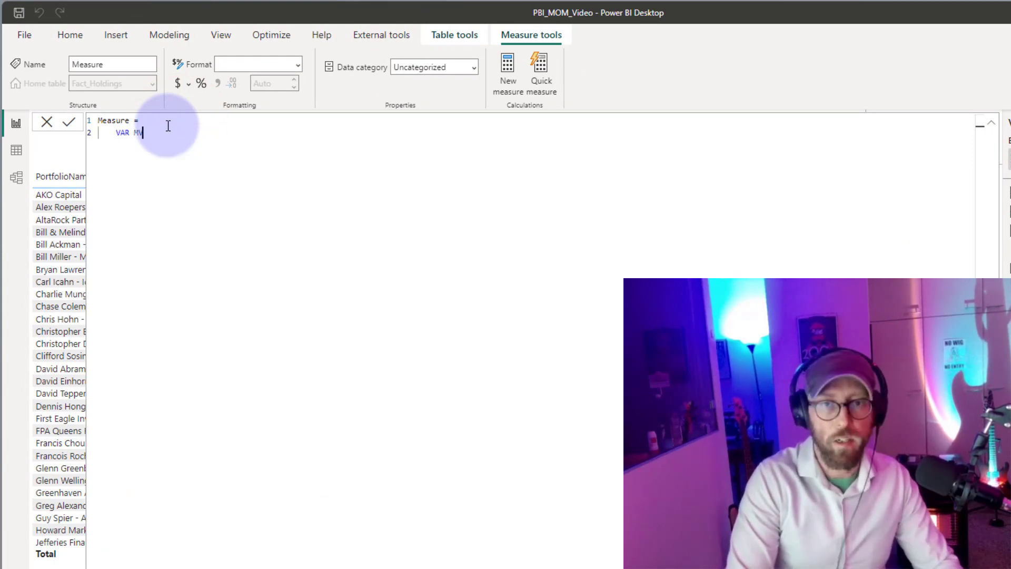
type("Current = [")
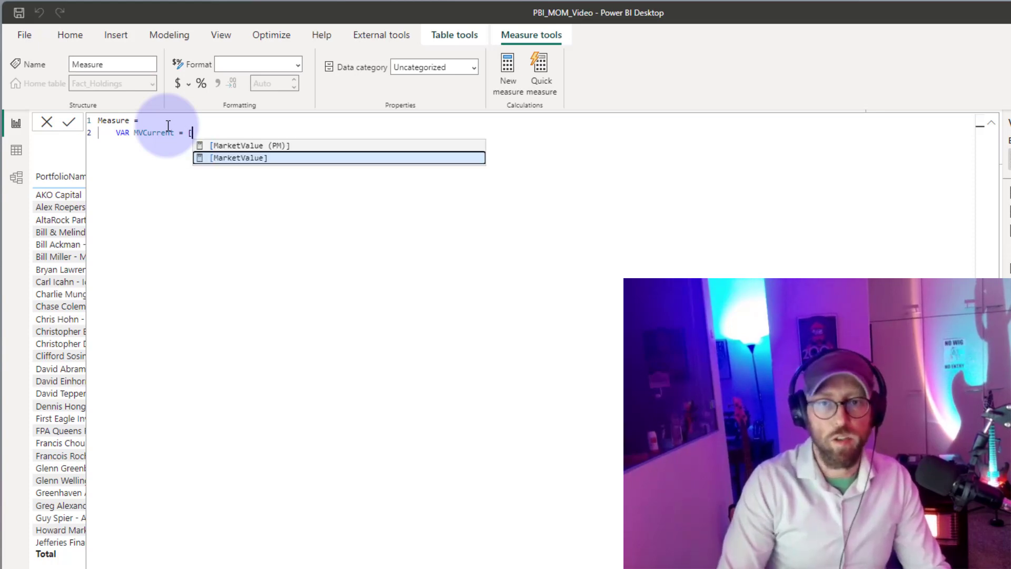
key("Tab")
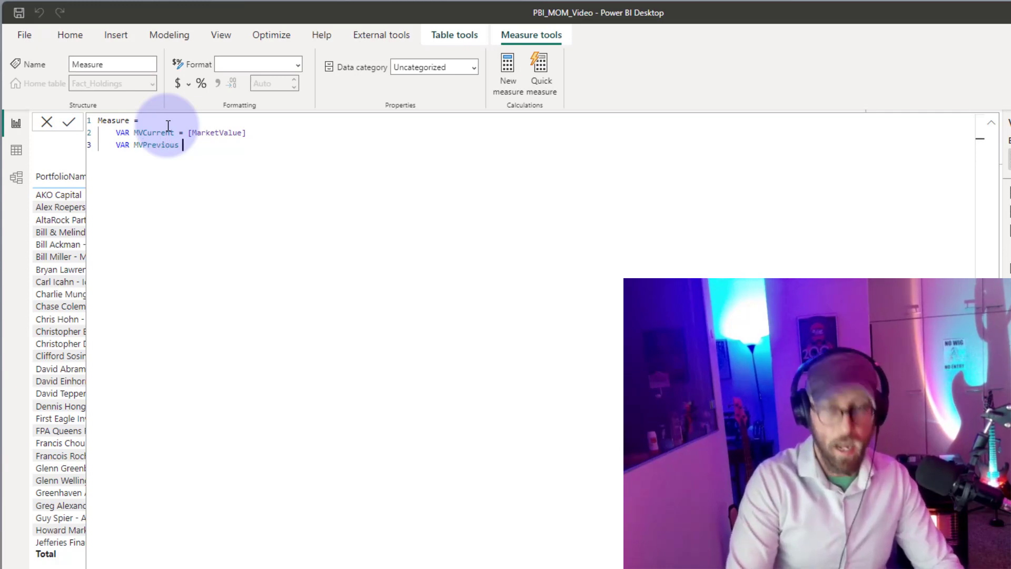
type("[Ma")
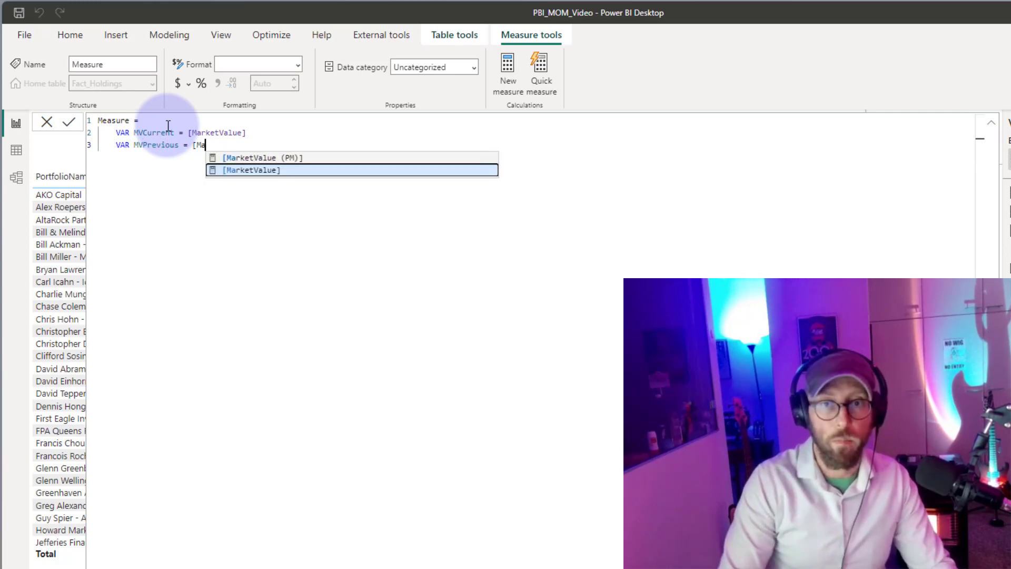
key("Tab")
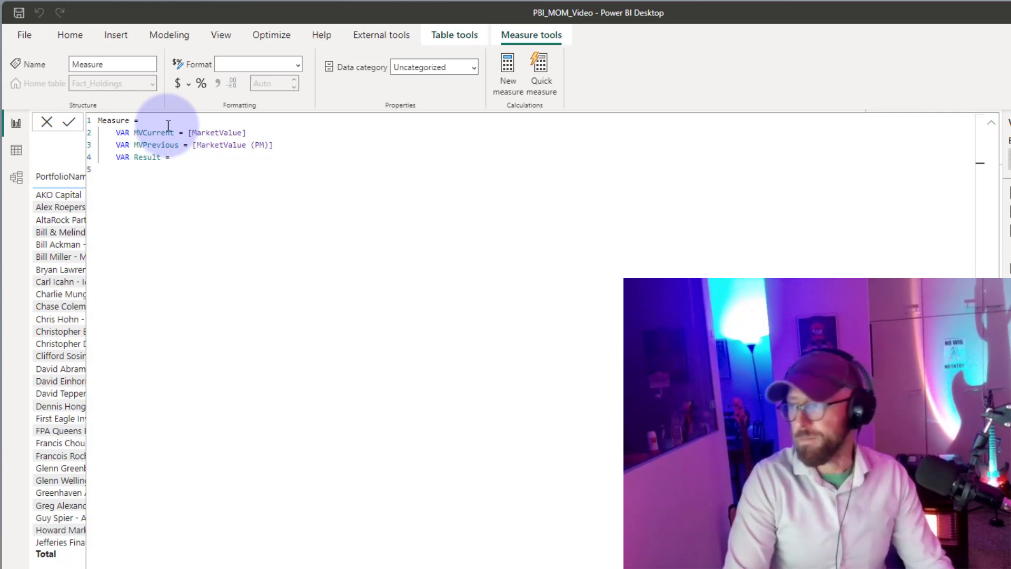
Step: Return MVCurrent - MVPrevious when neither value is blank, via IF and RETURN Result
type("if (")
key("Return")
type("not")
type("is")
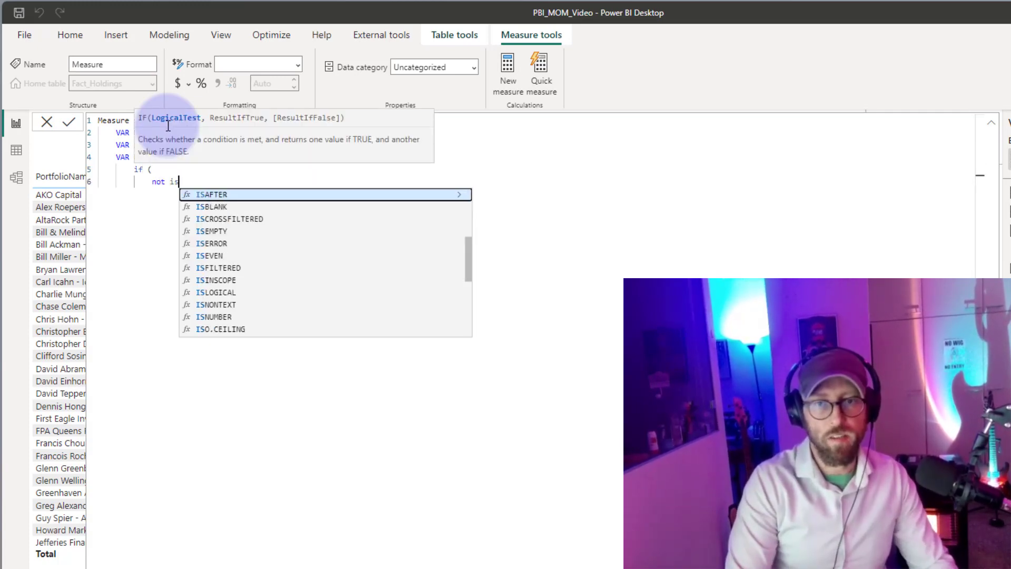
type("b")
key("Tab")
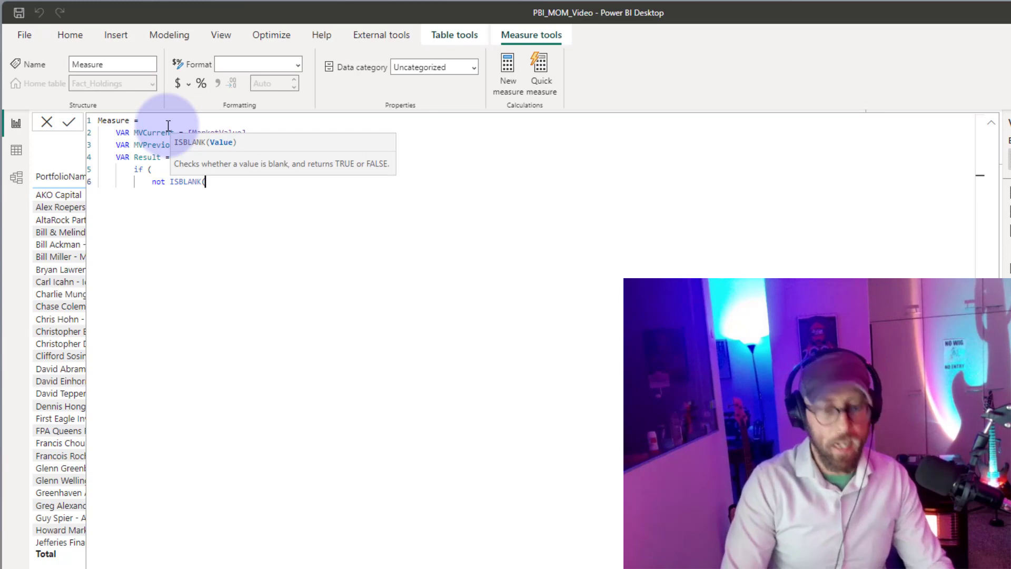
type("MVCurrent)")
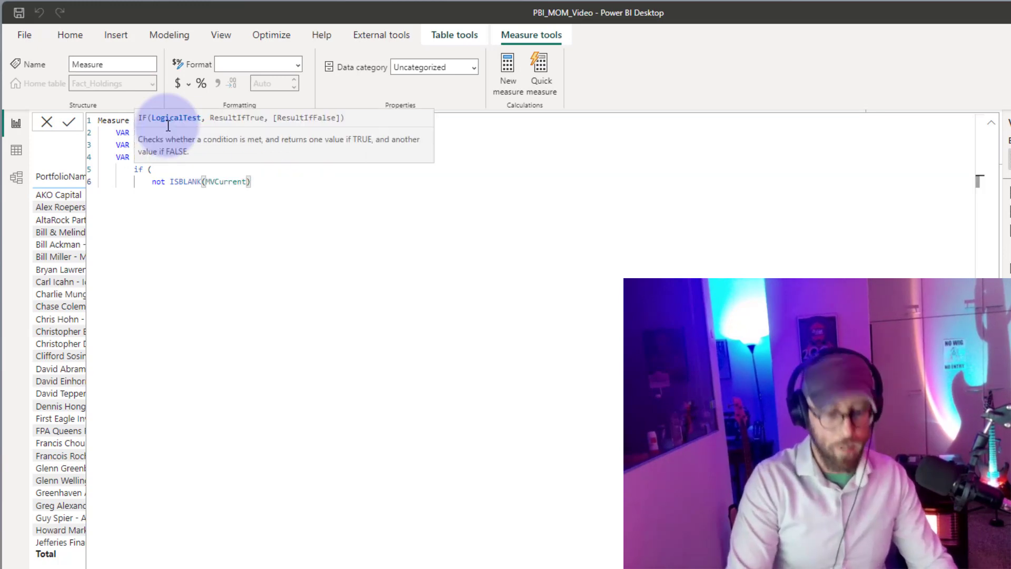
type(" && not ")
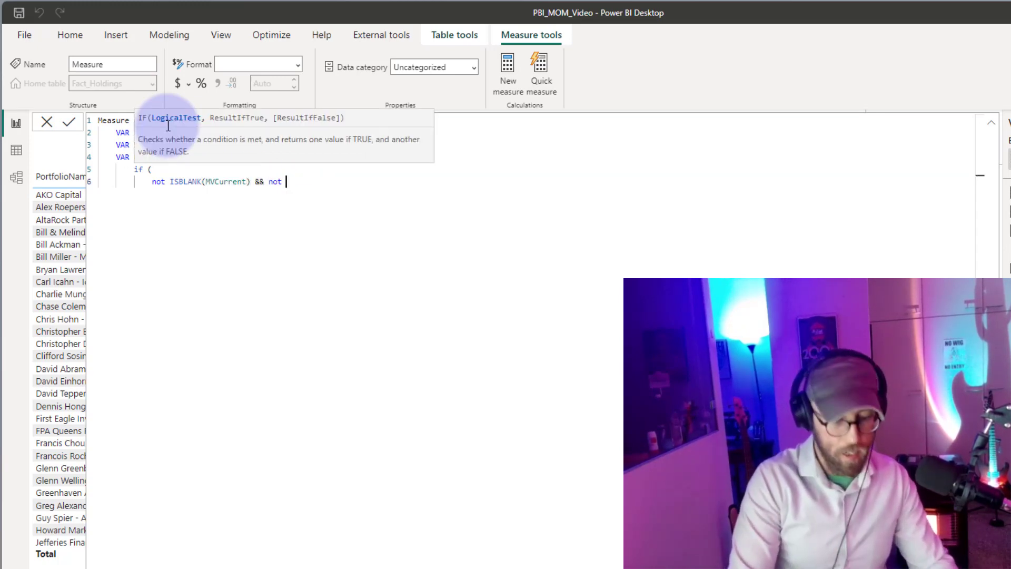
type("ISBLANK(MVPrevious), ")
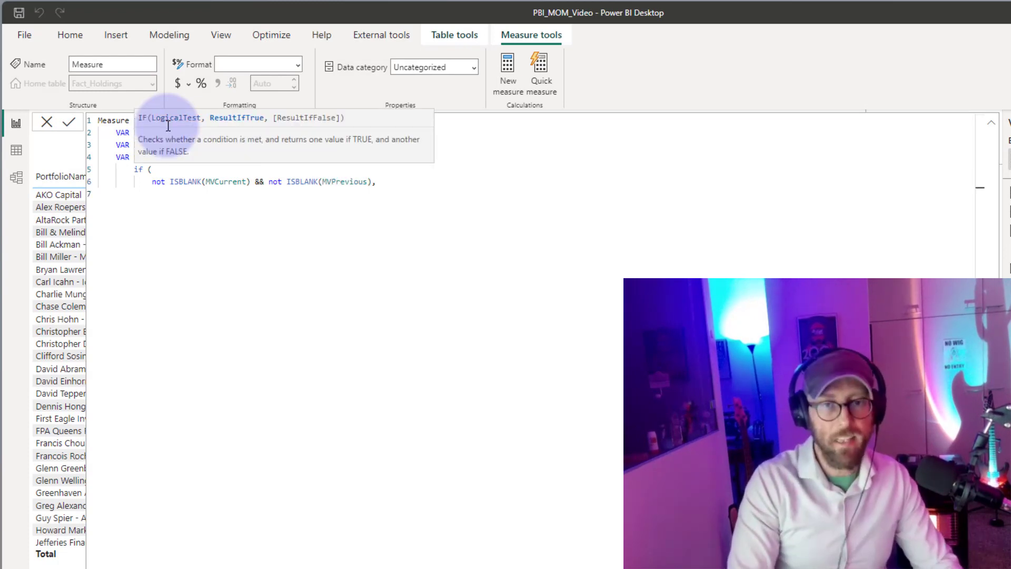
type("MVCurrent - MV")
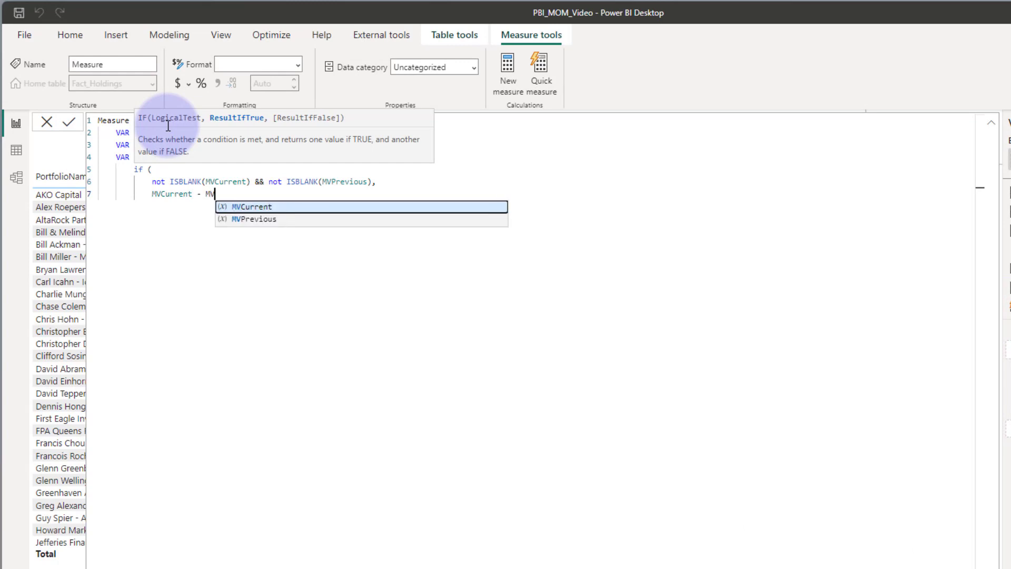
key("Down")
key("Tab")
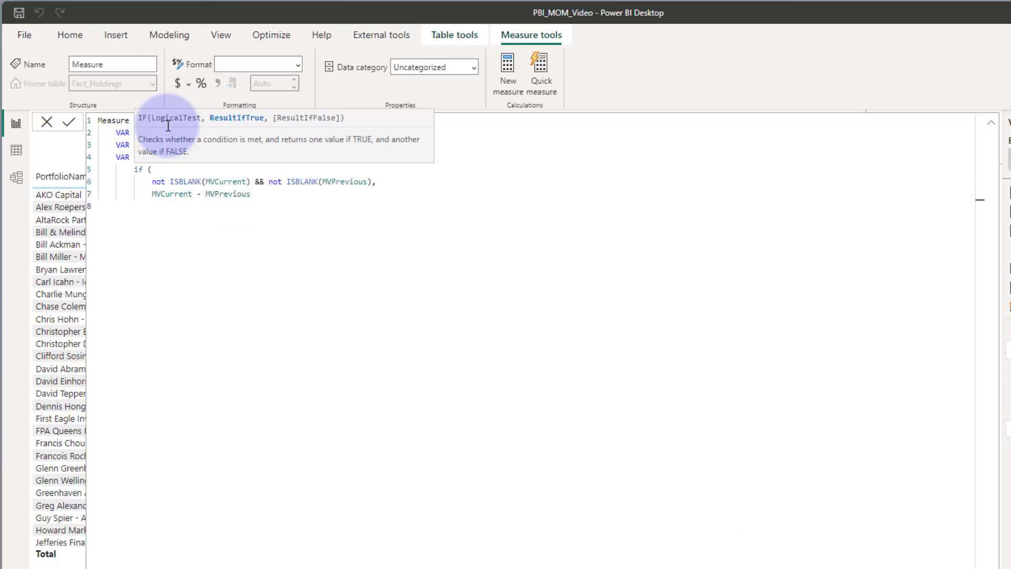
type(")")
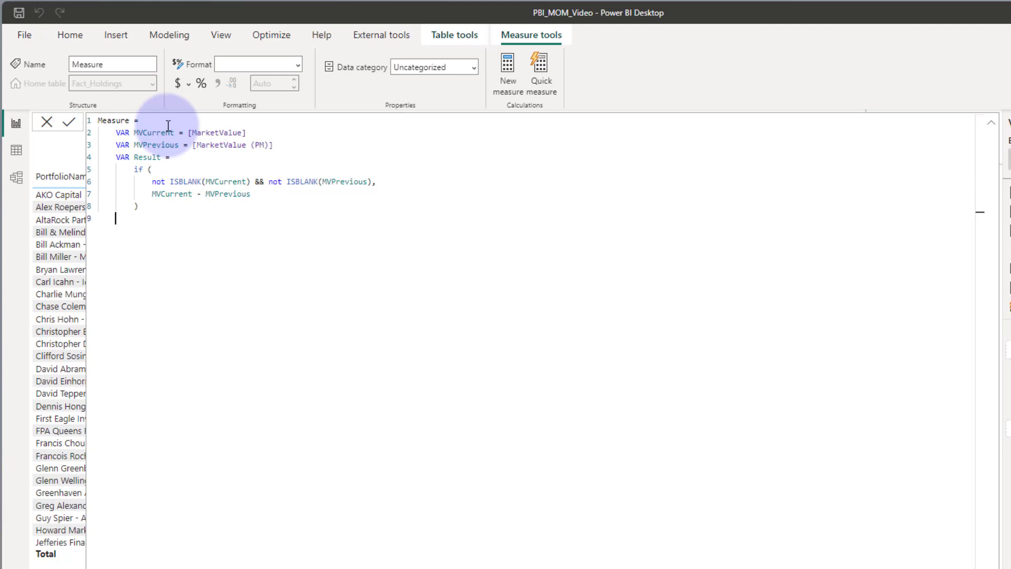
key("Return")
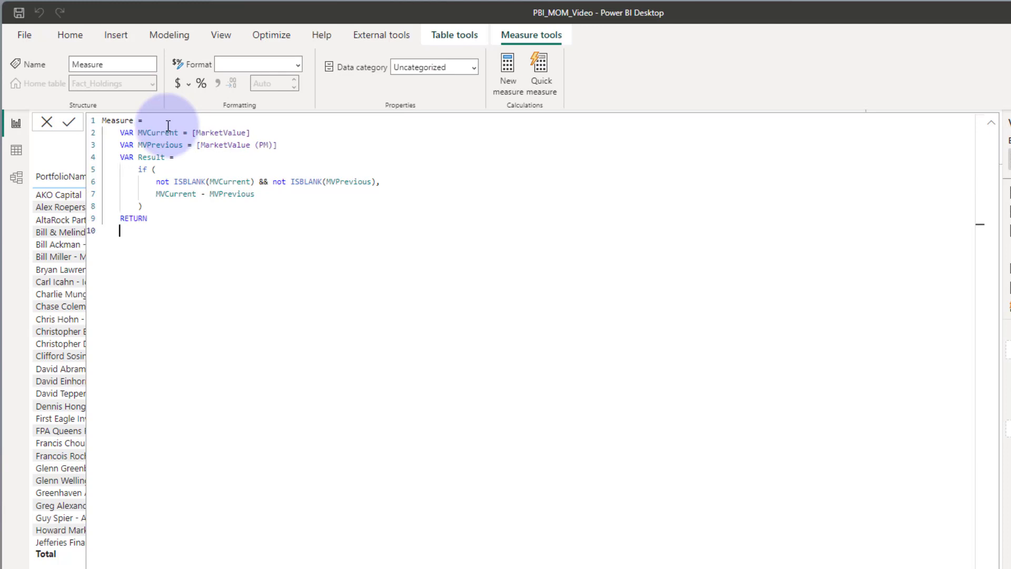
type("Result")
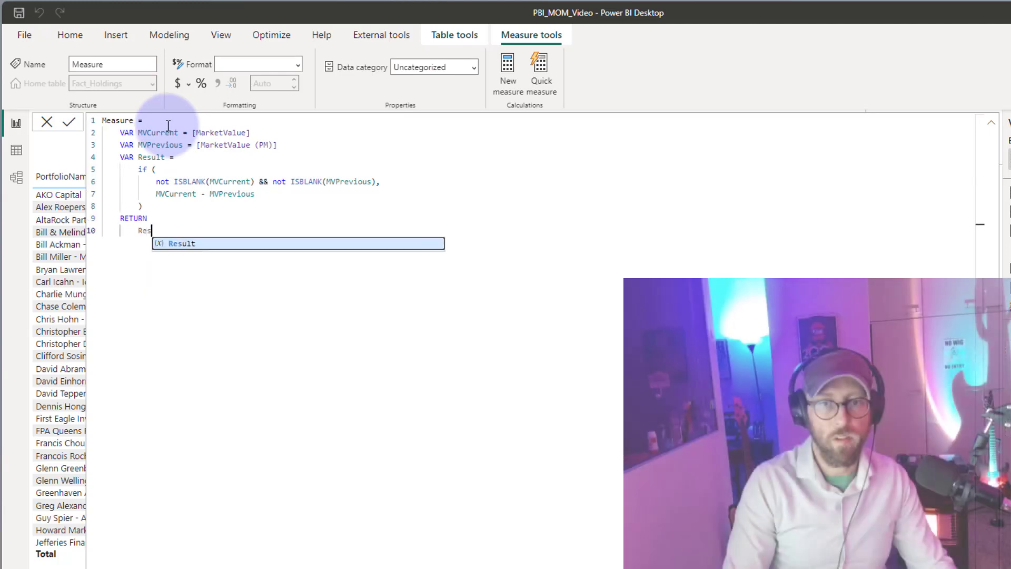
Step: Name the measure 'MarketValue MoM' and commit it
double_click(111, 120)
type("Marek")
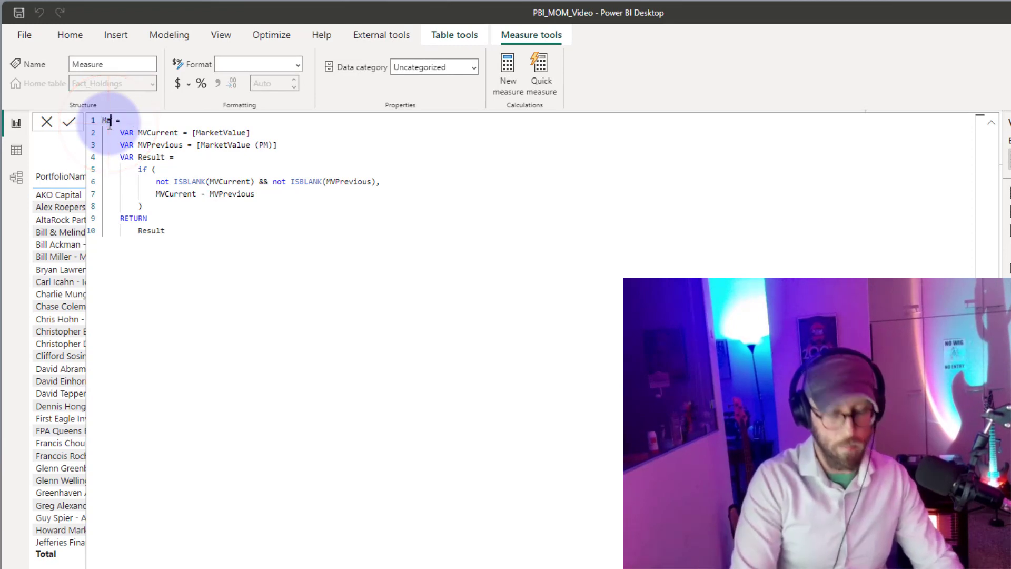
key("BackSpace")
key("BackSpace")
type("ketValue MoM")
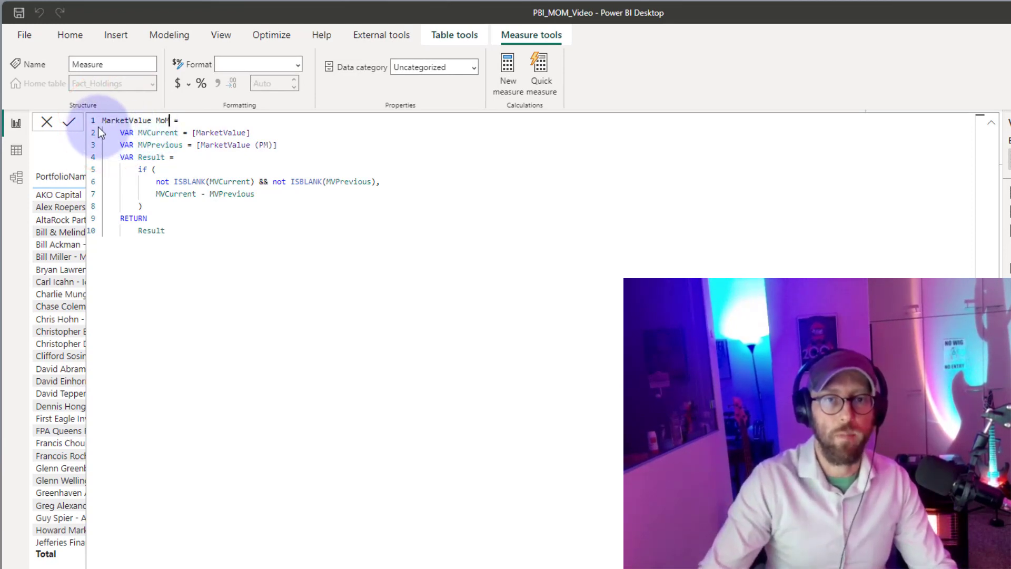
left_click(73, 129)
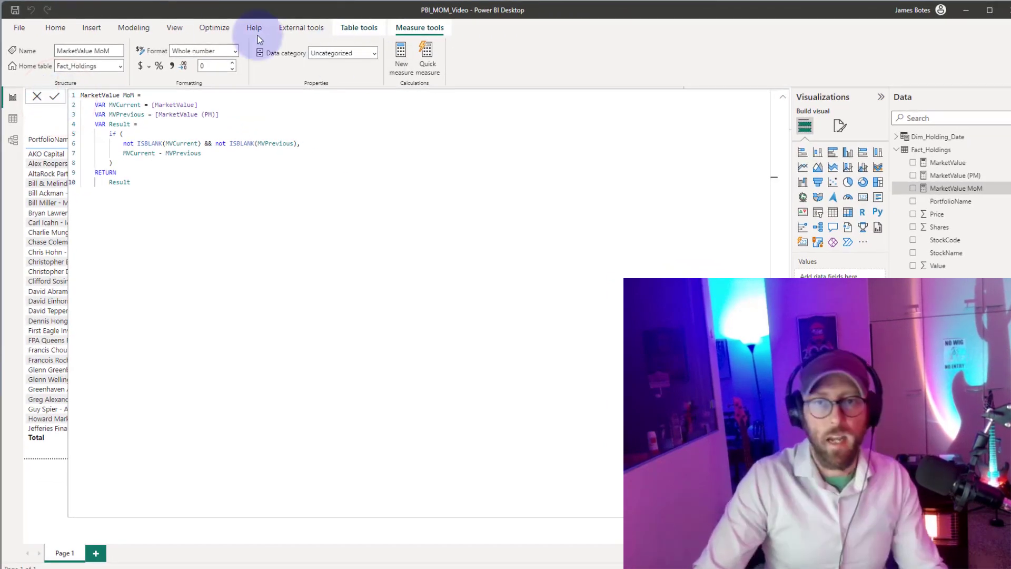
Step: Format MarketValue MoM as Currency and collapse the formula bar
left_click(234, 50)
left_click(203, 80)
left_click(782, 96)
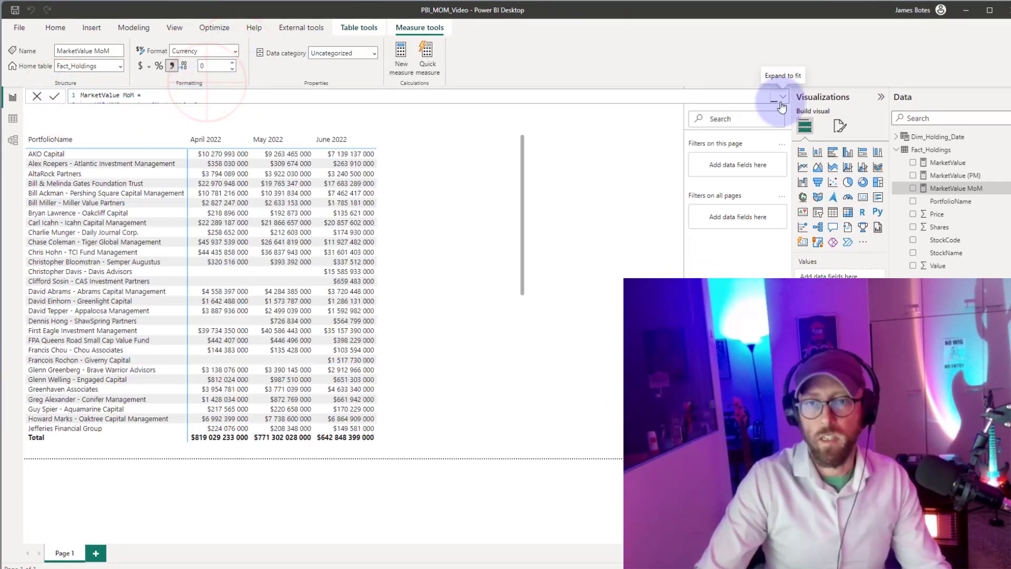
Step: Add MarketValue MoM to the matrix values and widen the visual to show every month
left_click(458, 199)
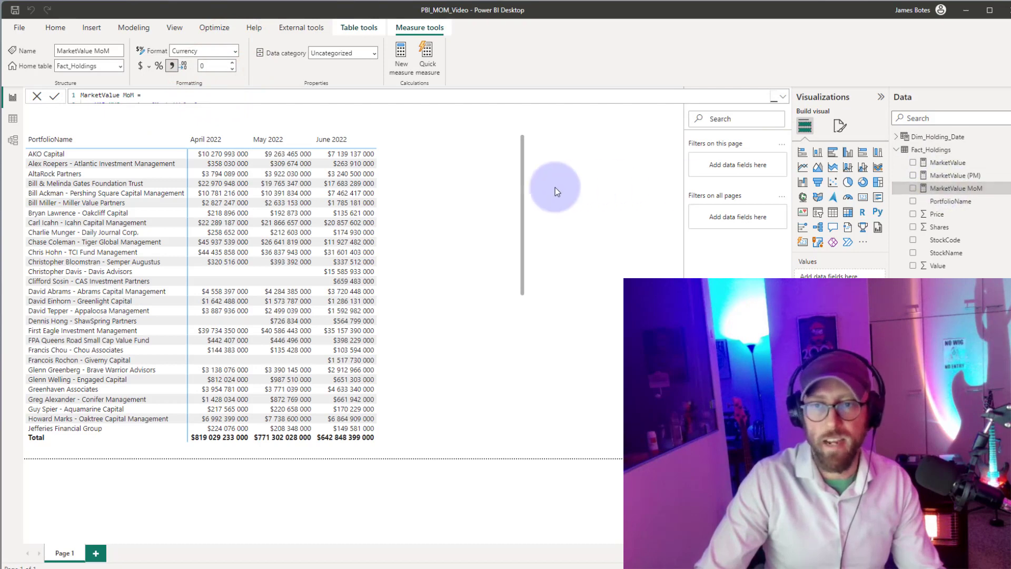
left_click_drag(955, 188, 873, 354)
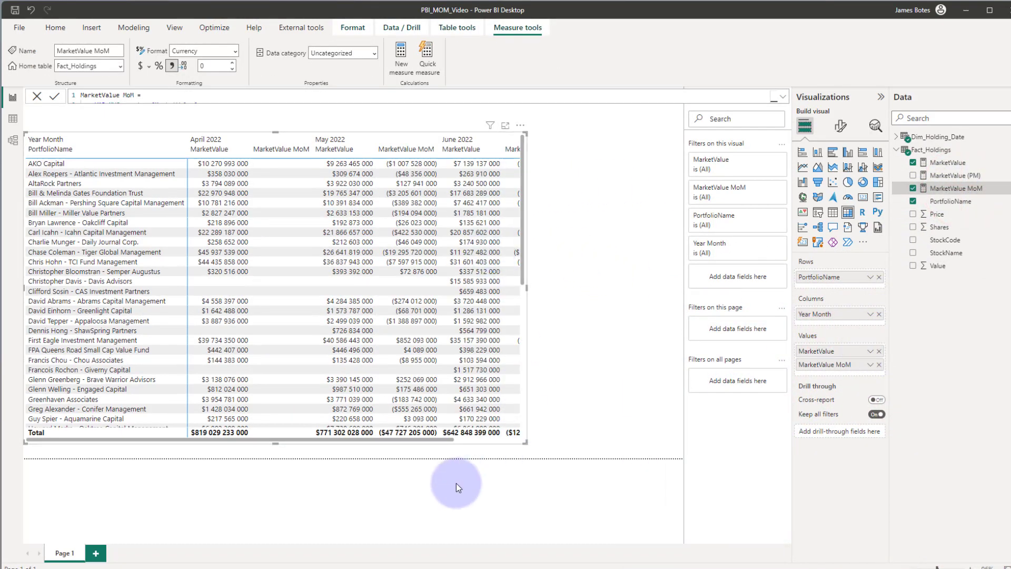
left_click_drag(434, 438, 561, 433)
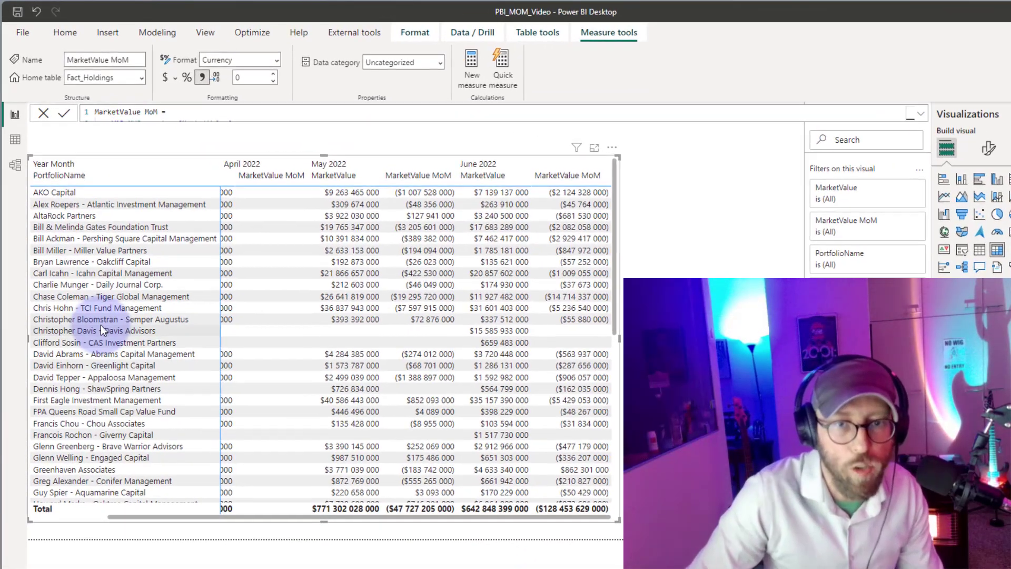
left_click_drag(619, 342, 763, 336)
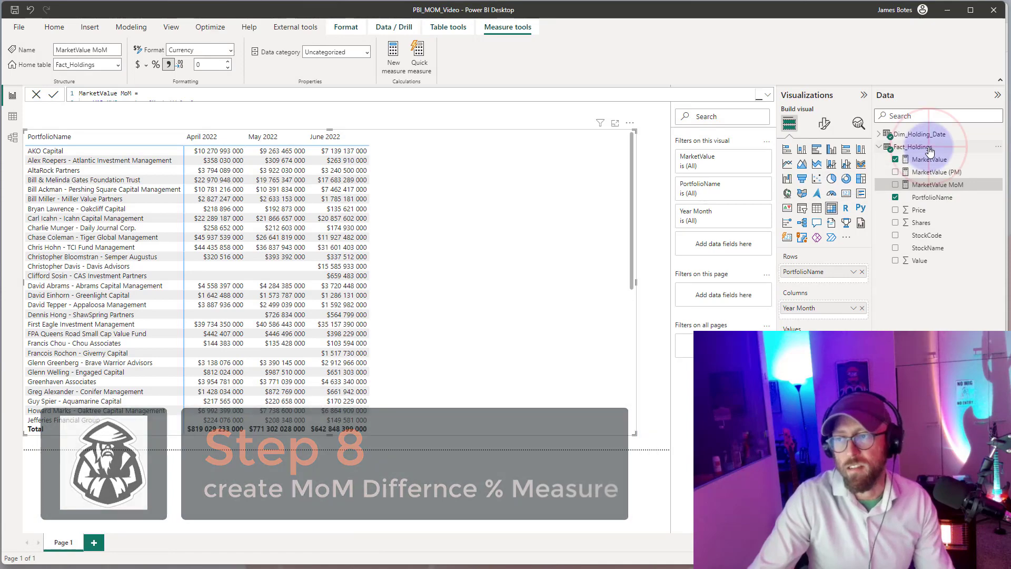
Step: Create a new Fact_Holdings measure DIVIDE([MarketValue MoM], [MarketValue (PM)], 0)
left_click(998, 147)
left_click(941, 166)
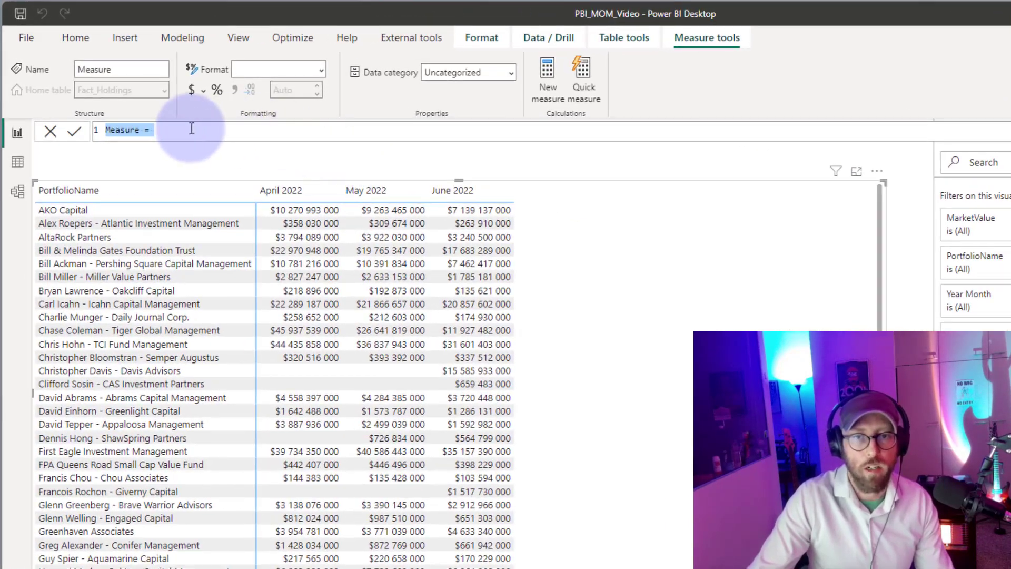
left_click(135, 91)
type("DIVIDE(")
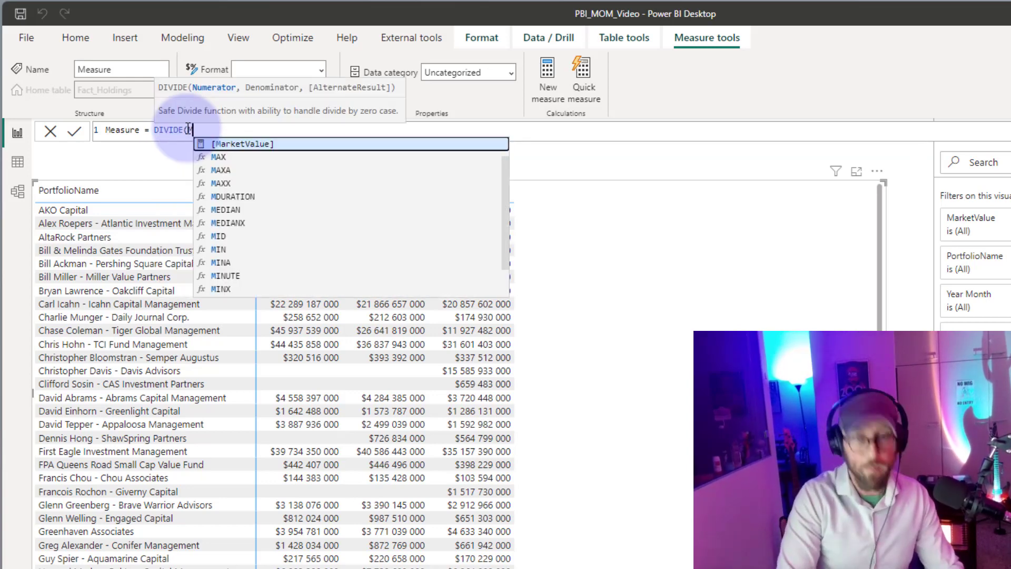
type("[Mar")
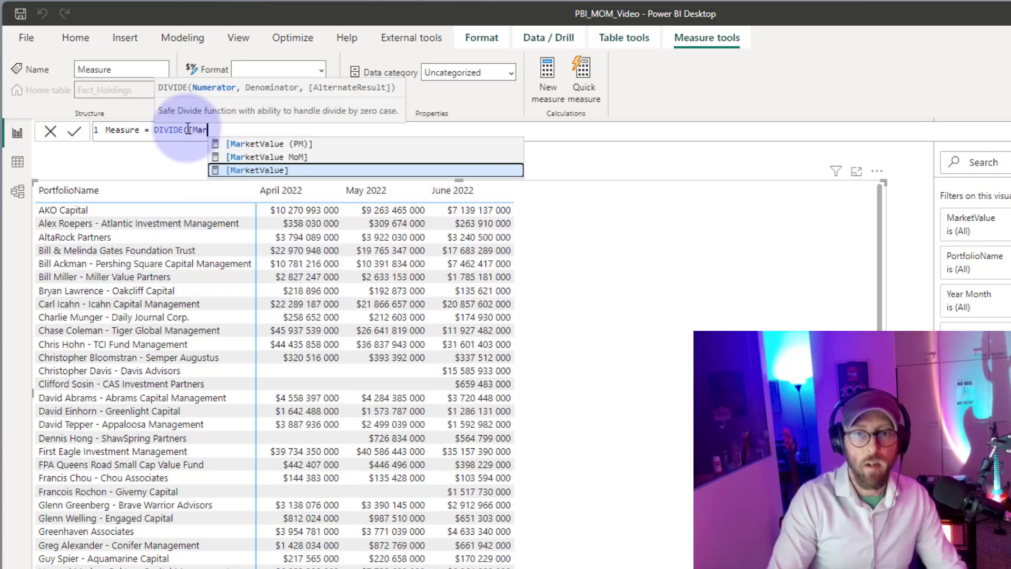
key("Tab")
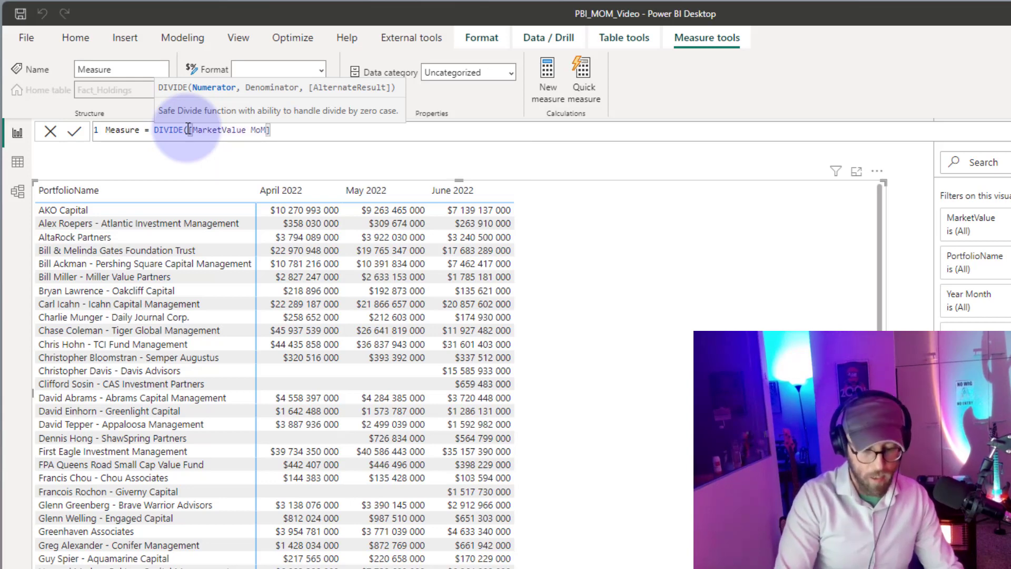
type(", [Mar")
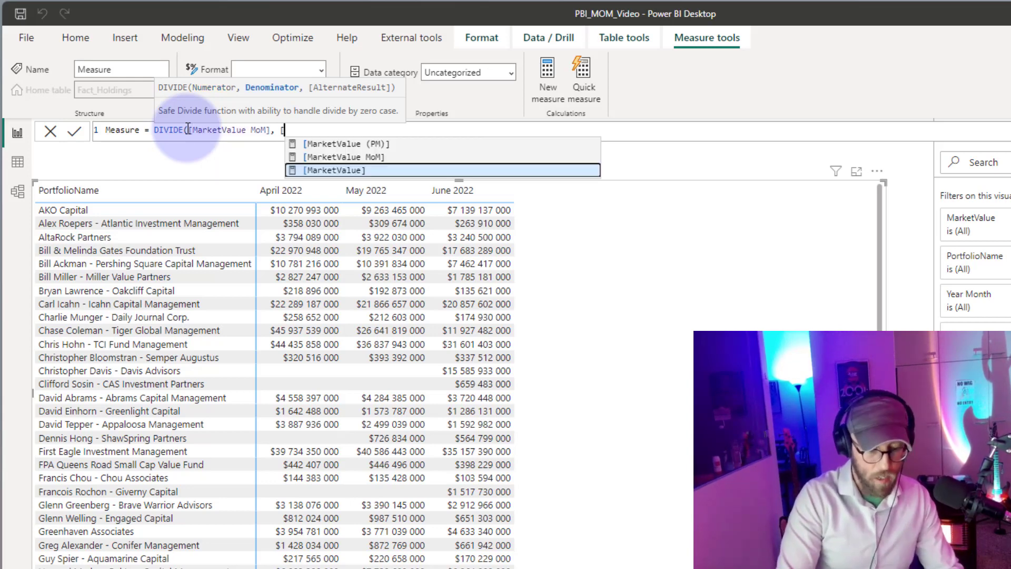
key("Tab")
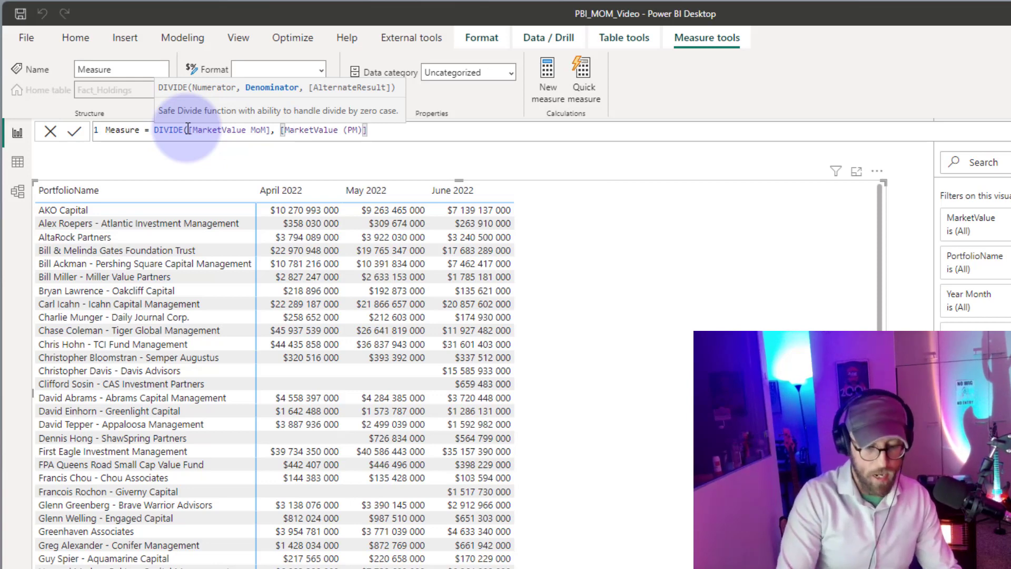
type(",0)")
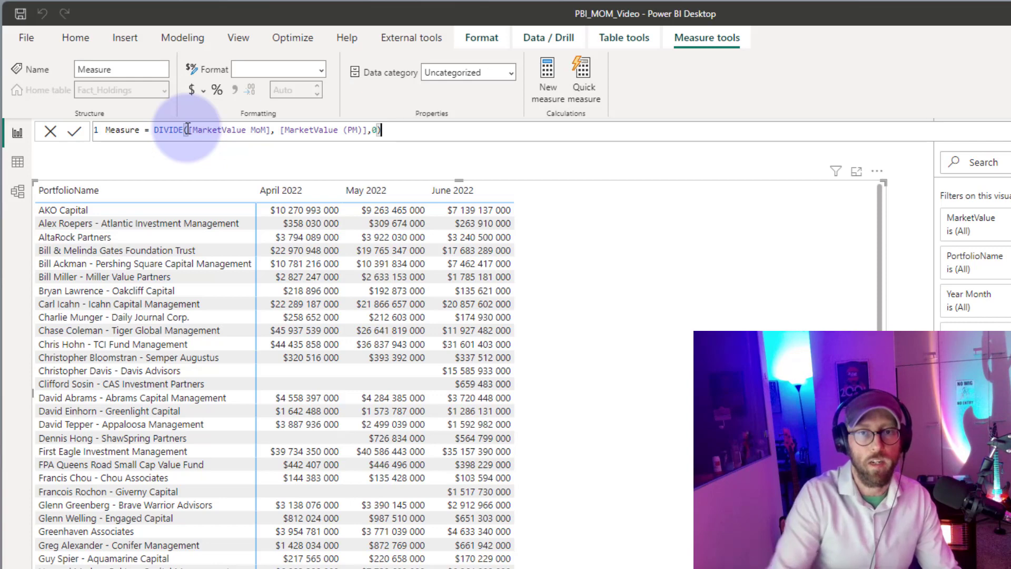
Step: Name the measure 'MarketValue MOM %' and commit it
double_click(128, 130)
type("MarketVal")
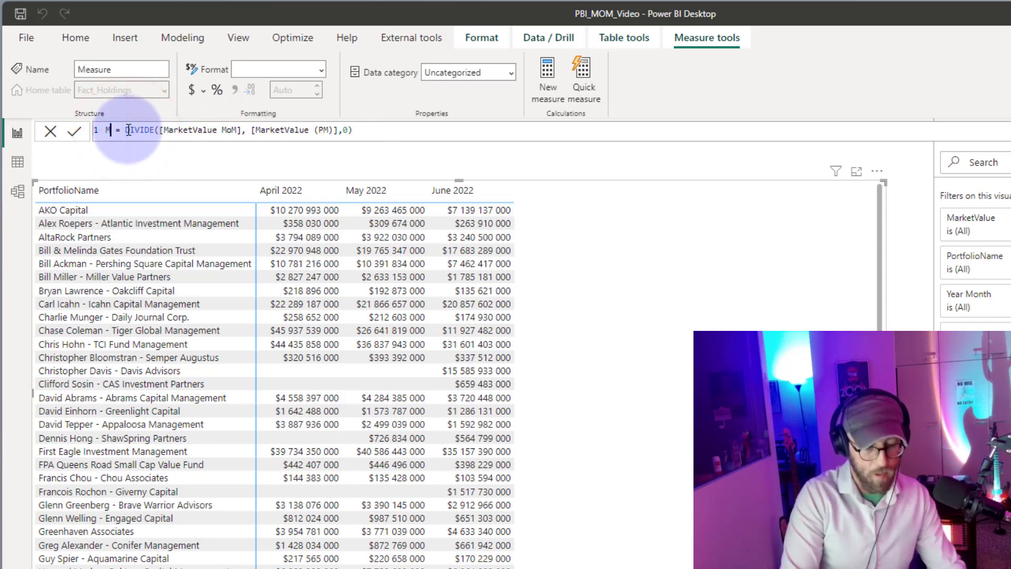
type("ue M")
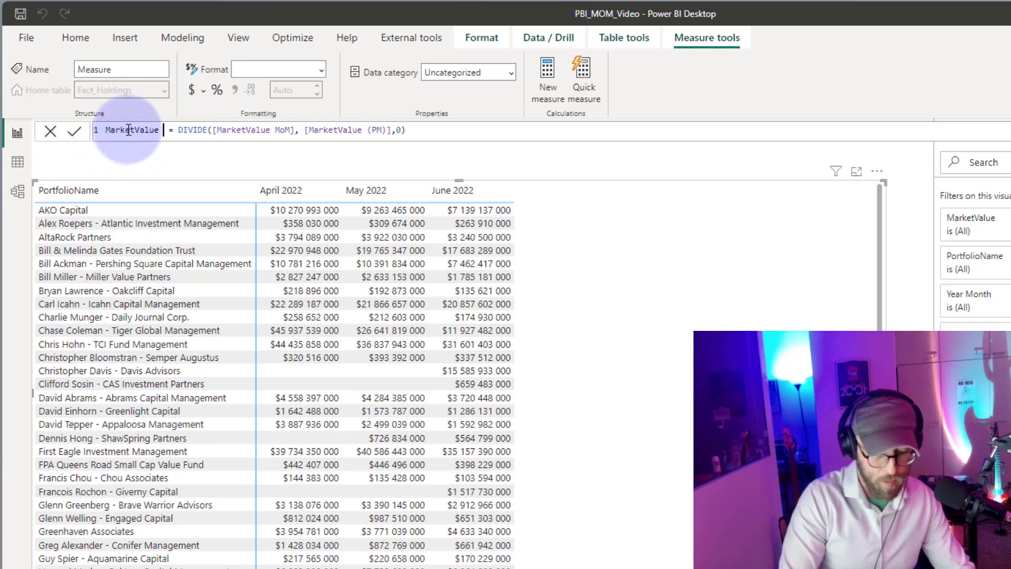
type("OM ")
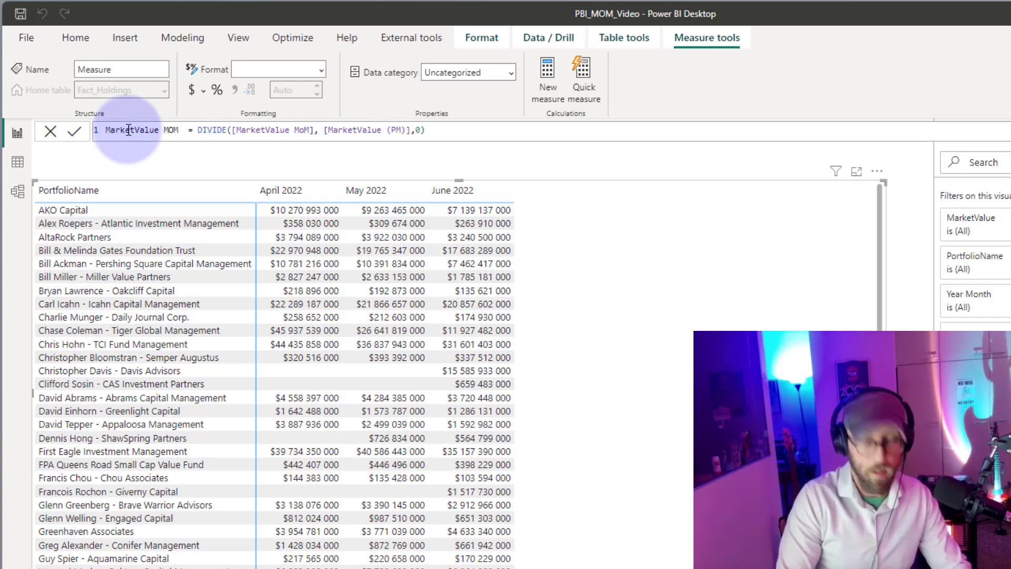
type("%")
left_click(76, 132)
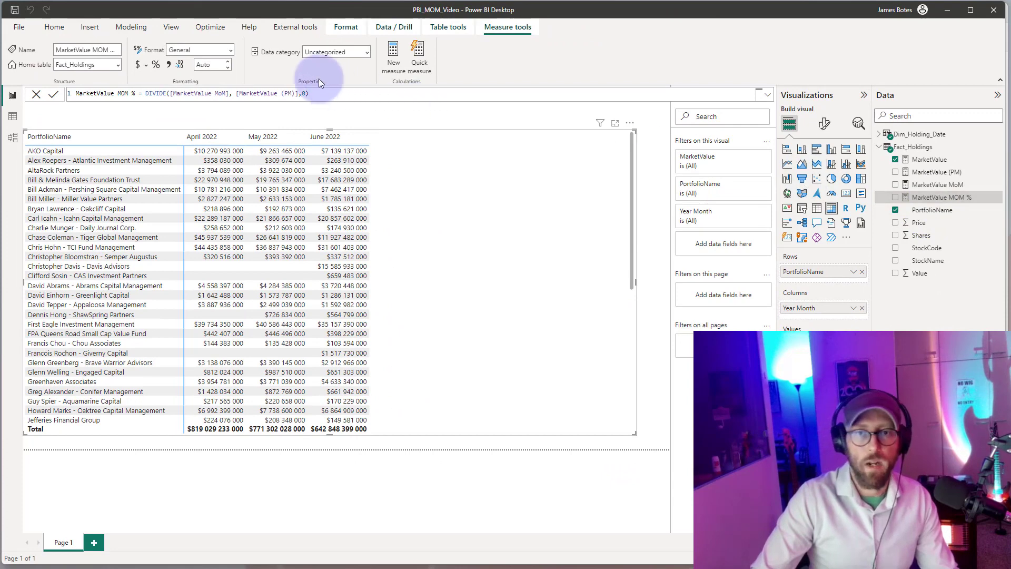
Step: Format MarketValue MOM % as Percentage and put it in the matrix values in place of MarketValue
left_click(230, 50)
left_click(192, 123)
left_click(862, 344)
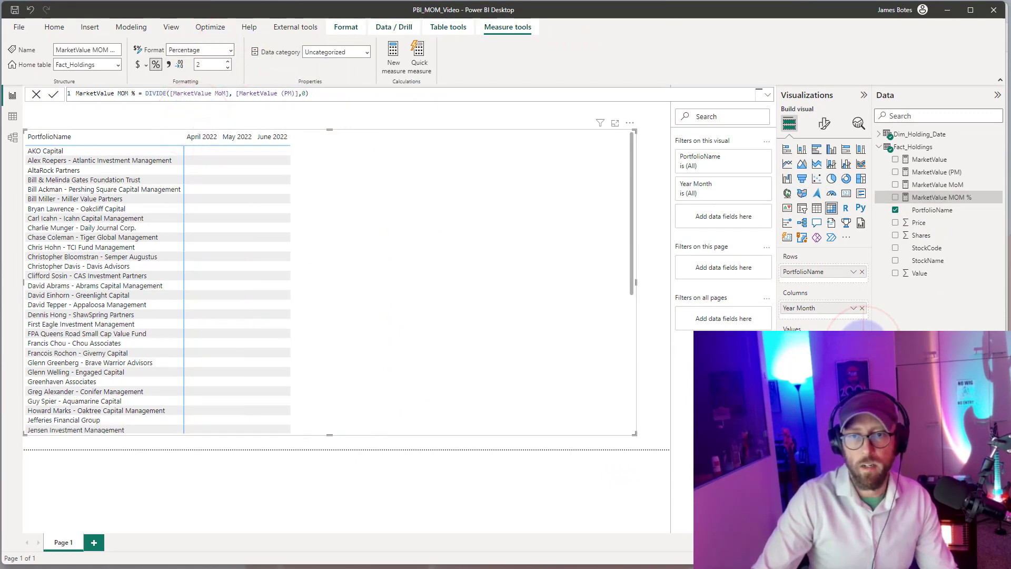
left_click_drag(937, 197, 839, 344)
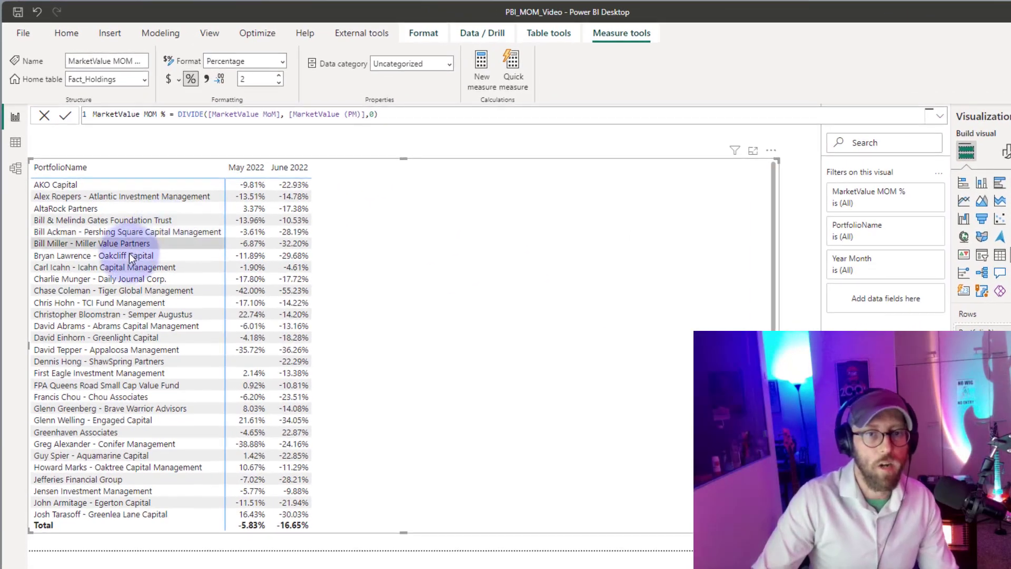